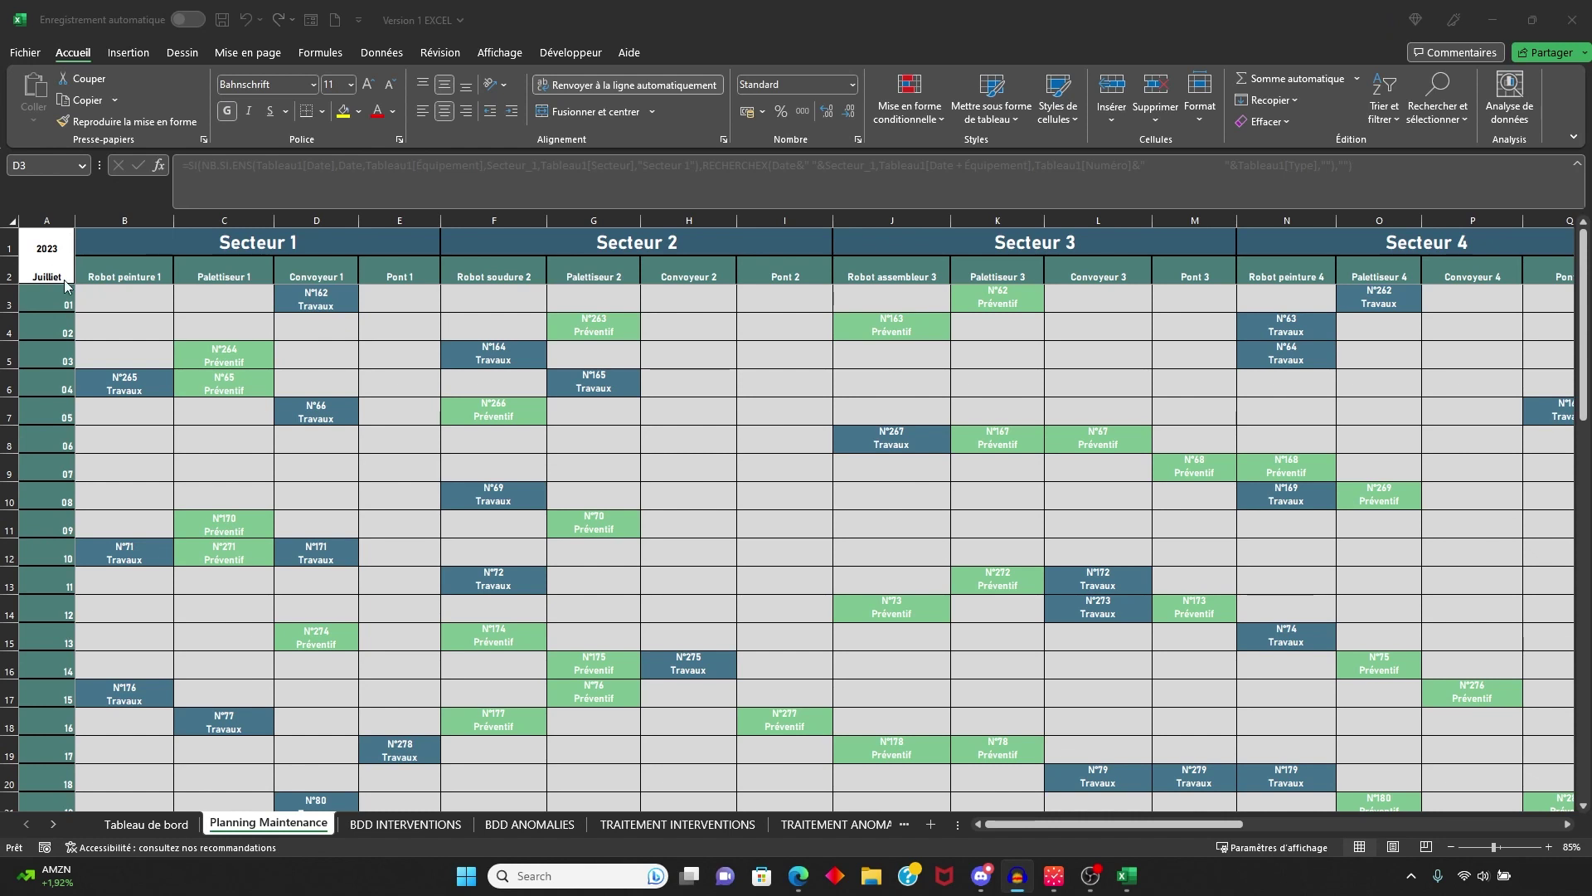
Step: Switch the maintenance planning to the year 2025
click(61, 248)
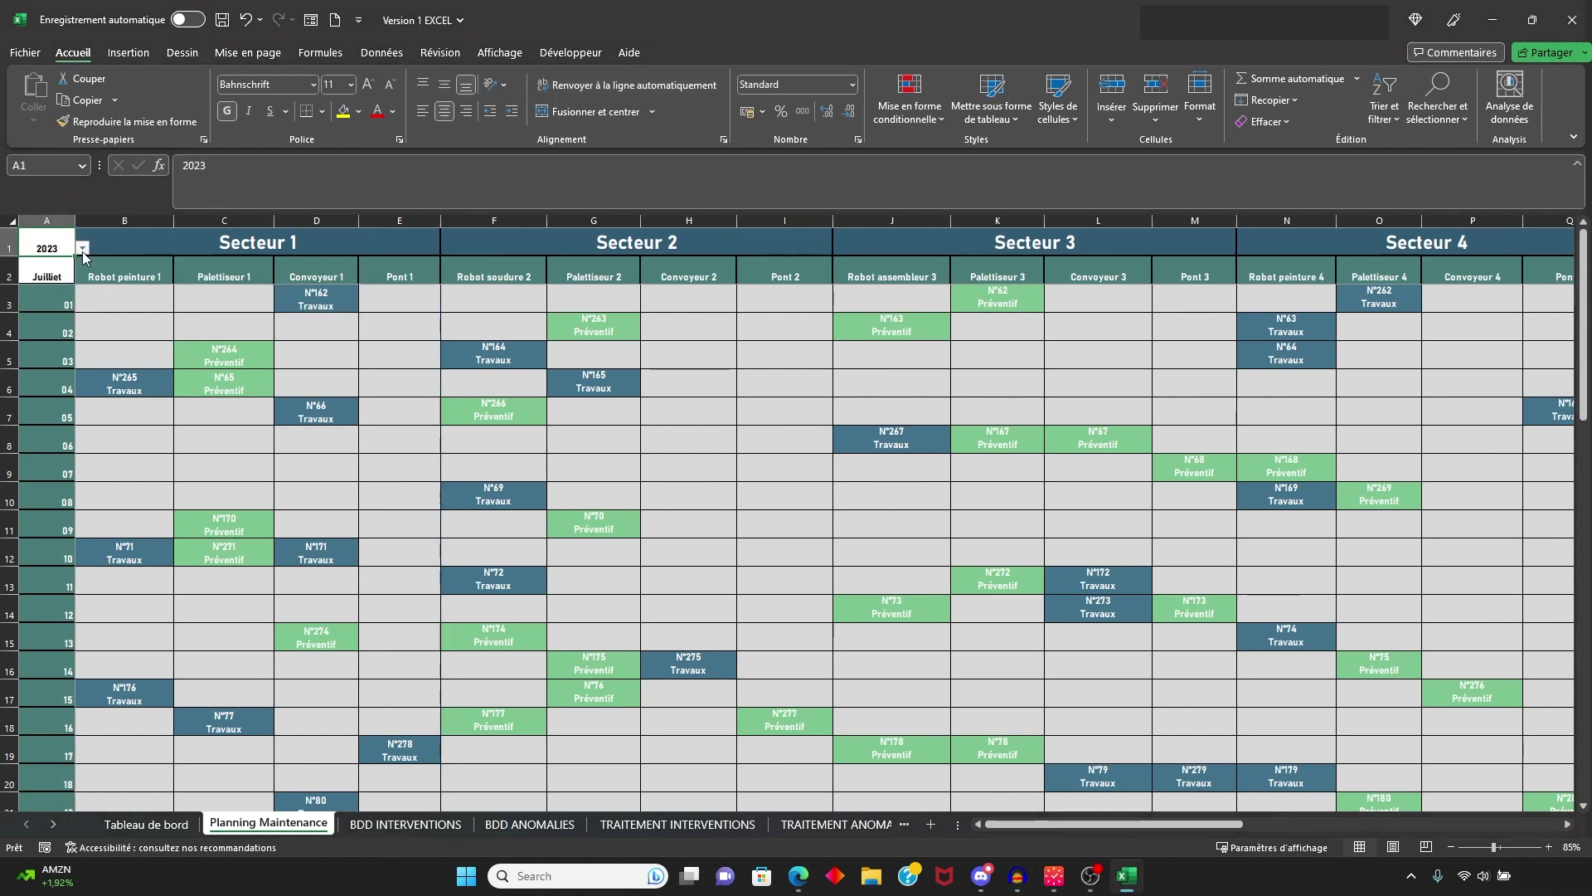
click(82, 248)
click(41, 281)
key(Return)
Step: Set the planning year back to 2023
click(68, 247)
click(82, 247)
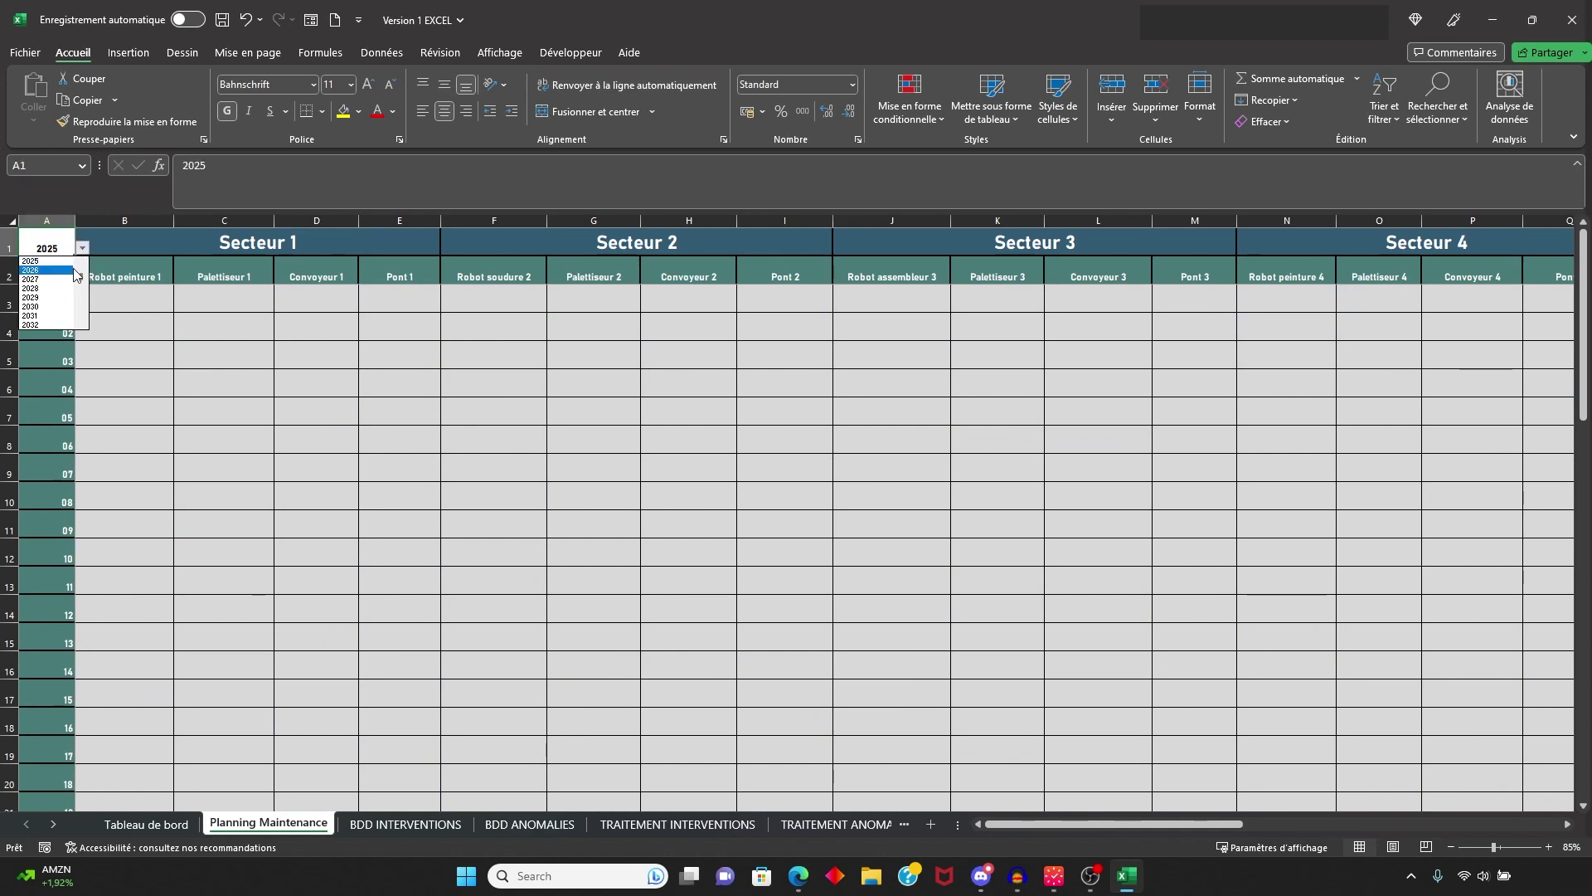
drag(82, 276, 83, 268)
click(51, 262)
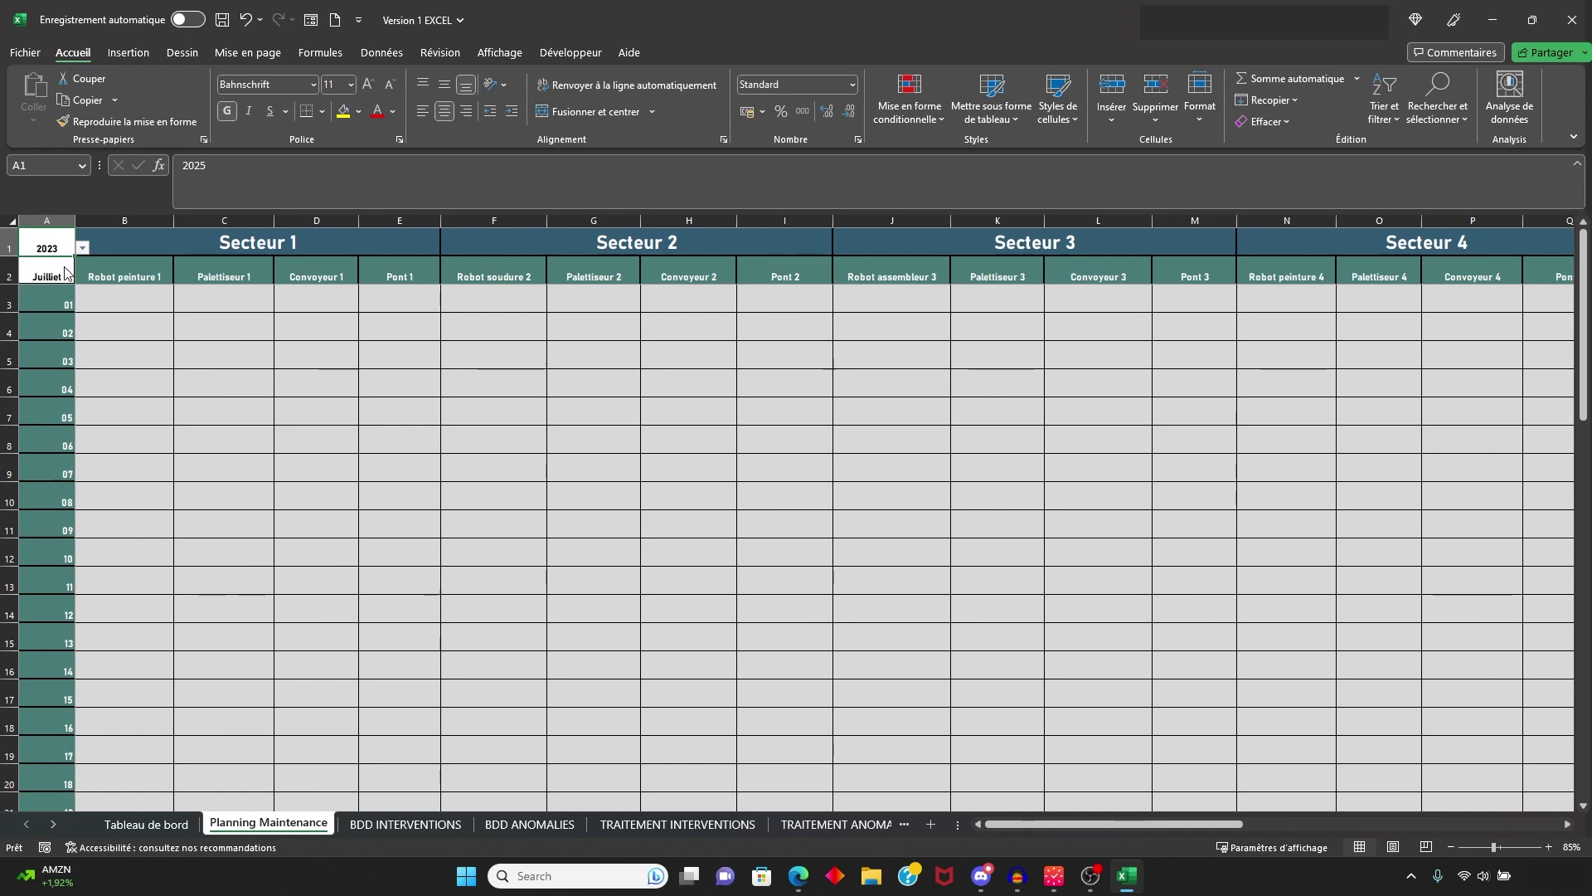
Step: Change the displayed planning month to Juin
click(64, 272)
click(82, 276)
click(47, 307)
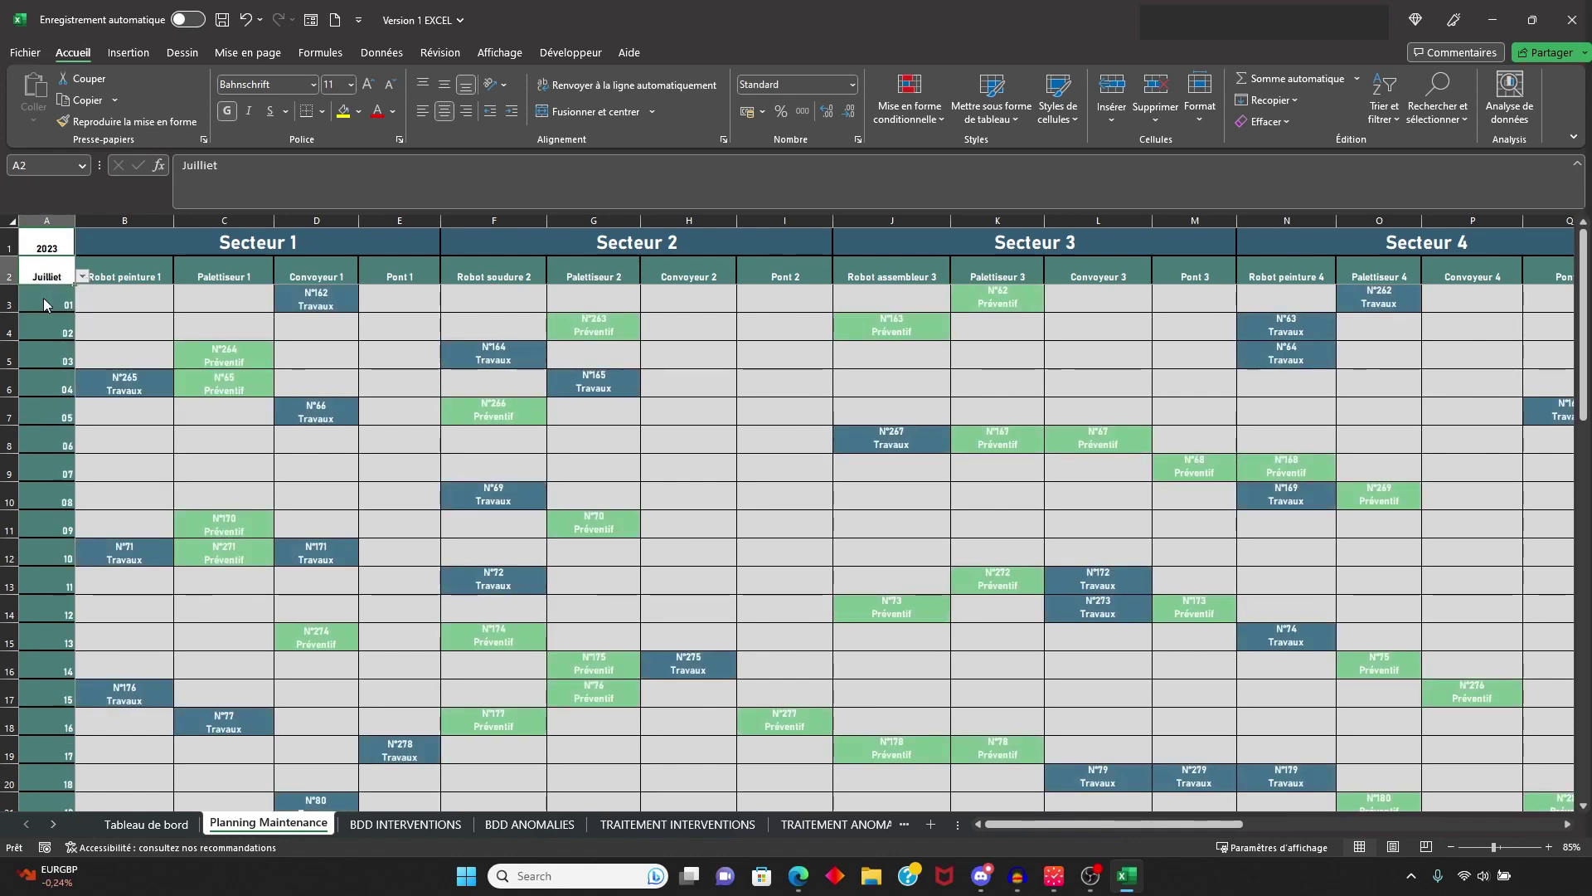
Step: Examine the June interventions in the planning grid, especially the one for Palettiseur 2 on day 04
click(386, 350)
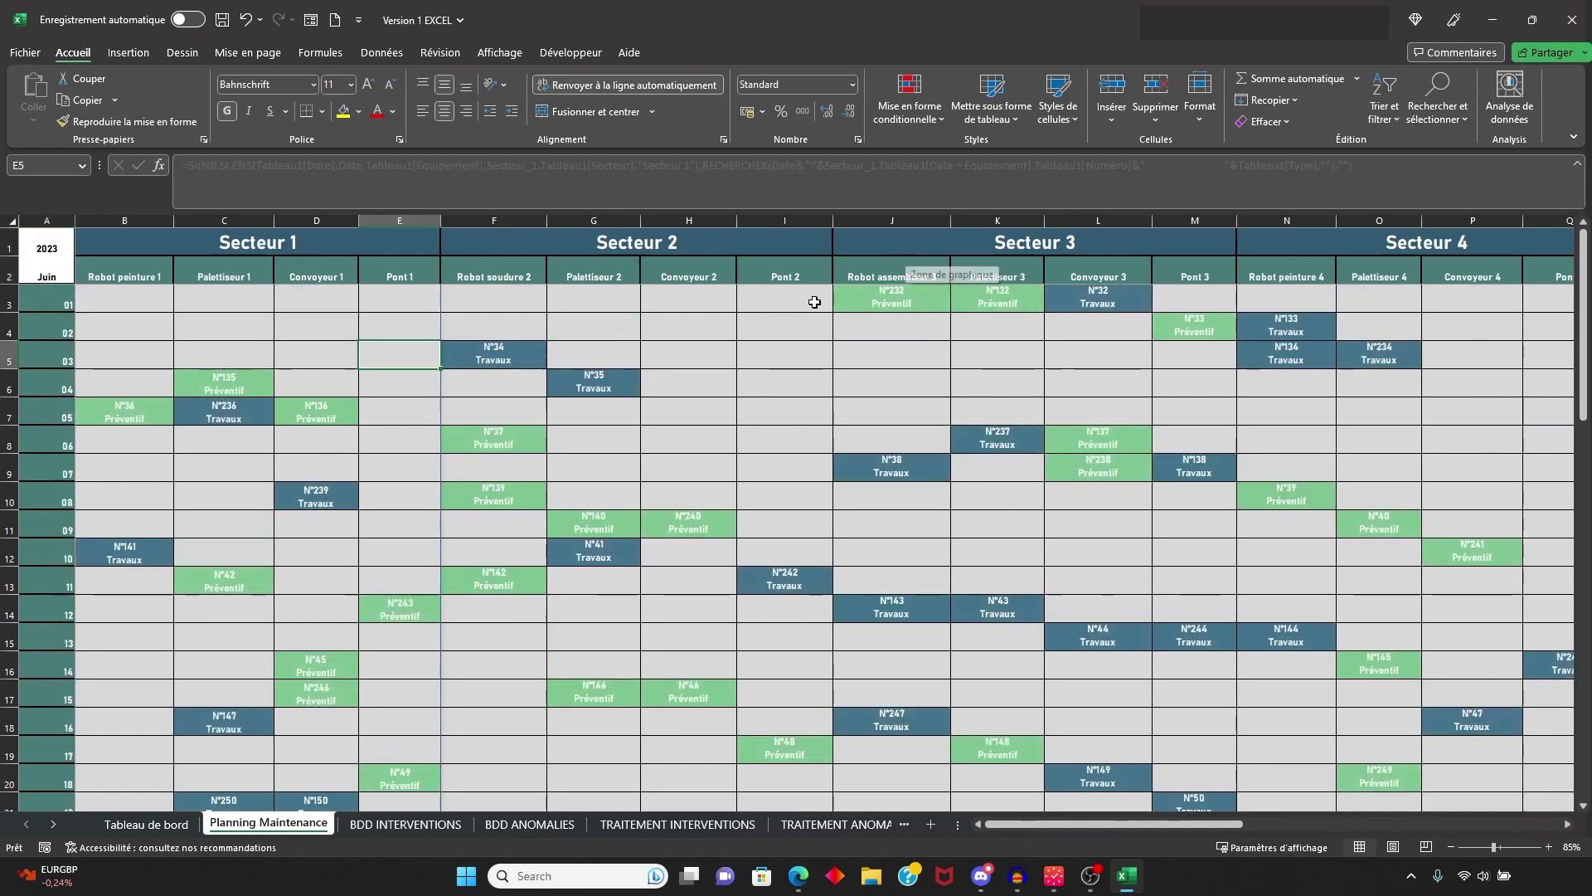
click(595, 350)
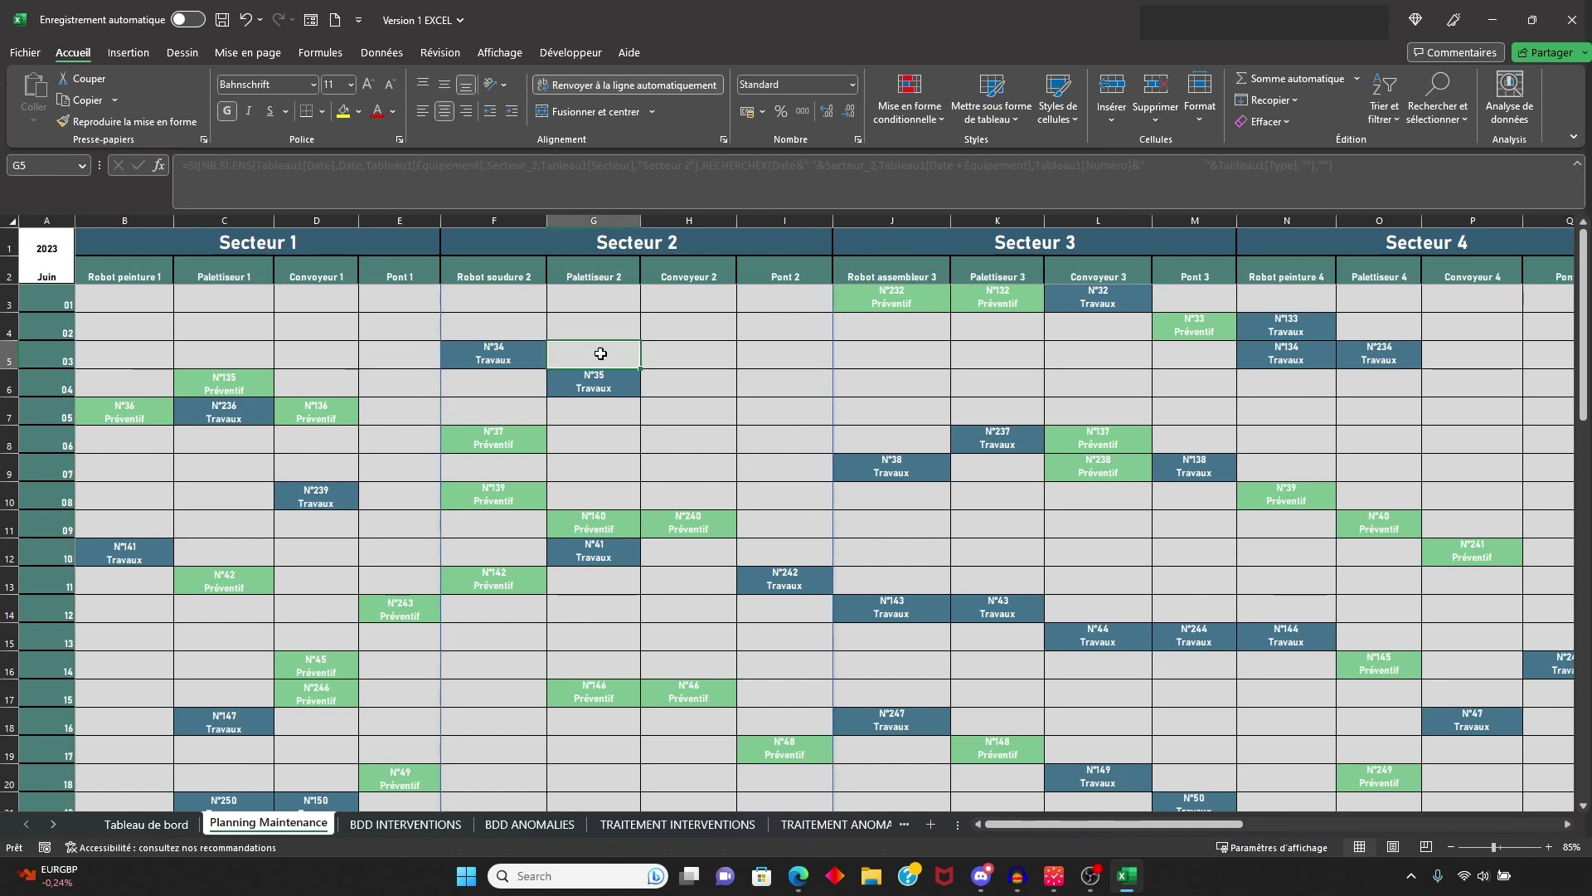
click(753, 380)
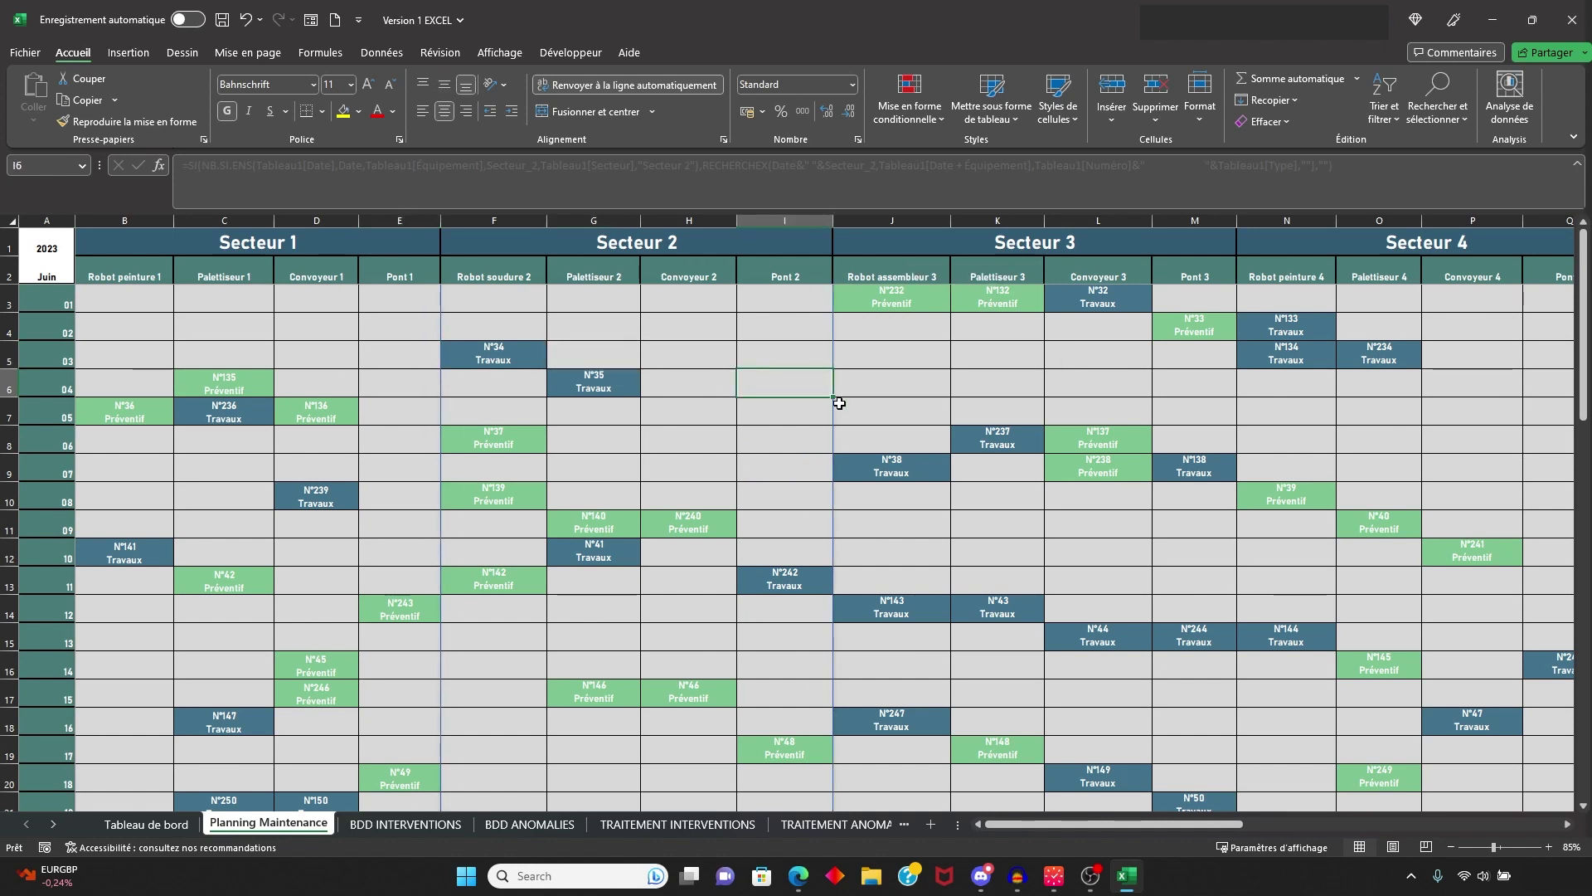
click(901, 300)
click(625, 384)
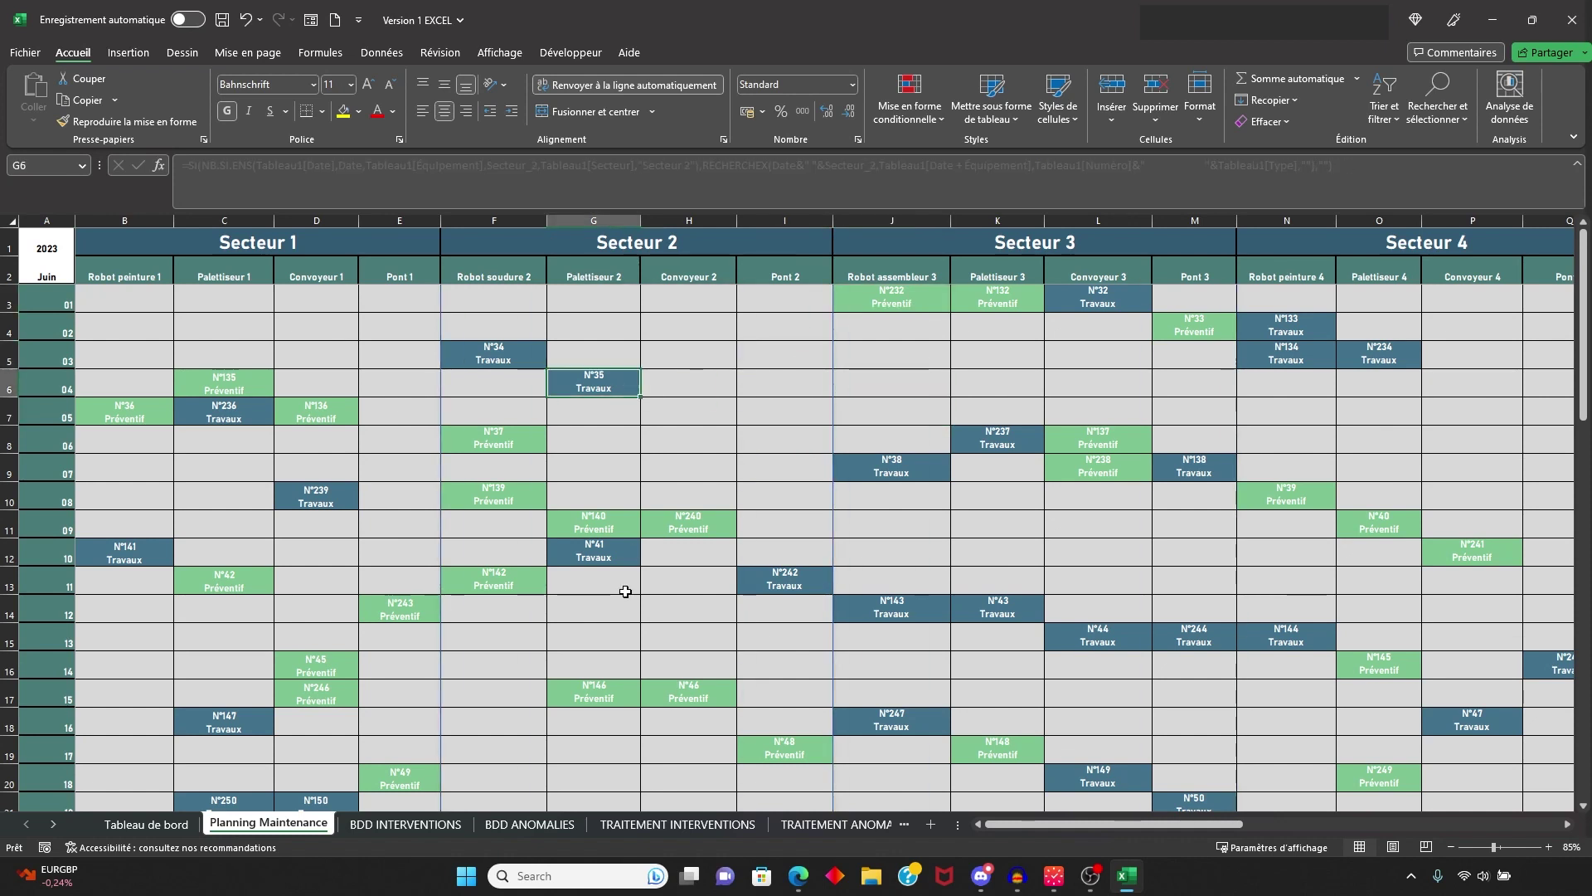
click(708, 473)
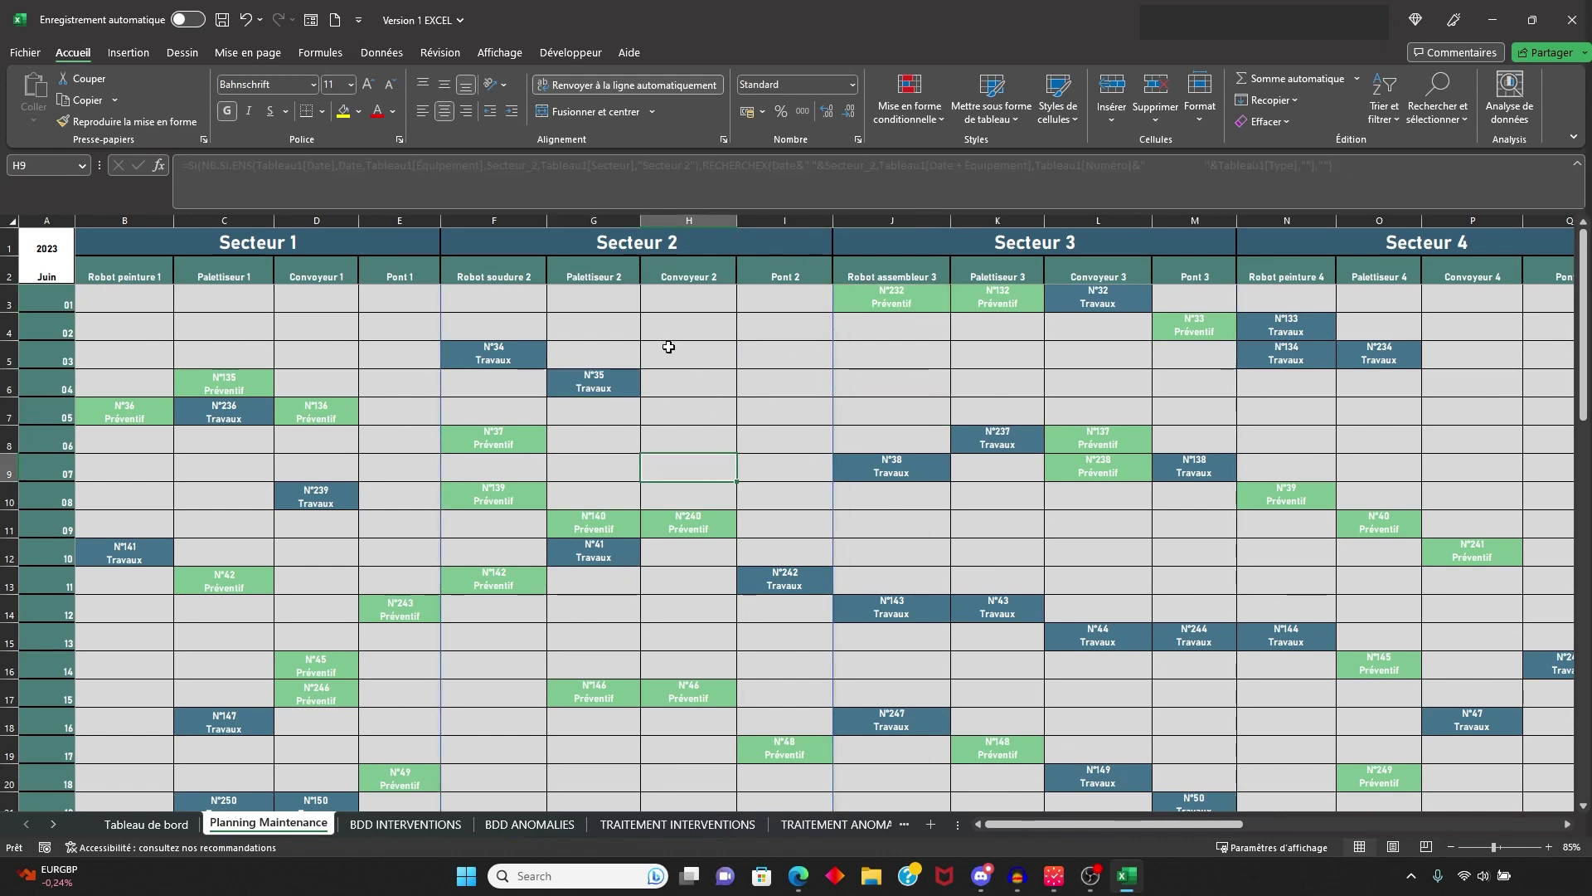
click(704, 375)
click(636, 380)
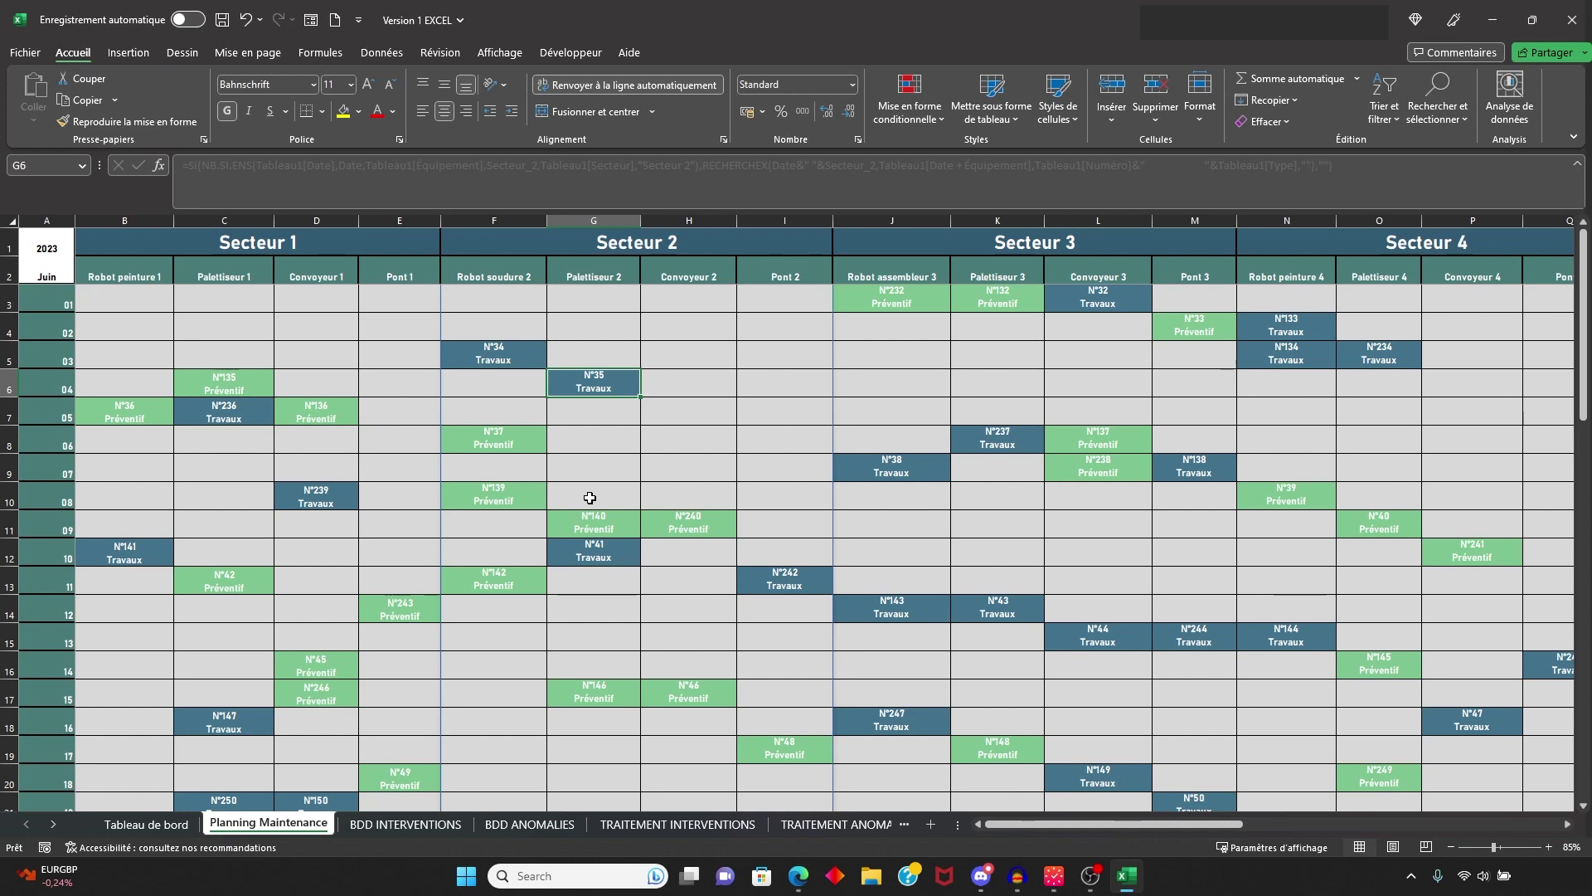
click(874, 498)
click(590, 383)
Step: Set the Numéro in the intervention lookup beside the planning grid to N°35
drag(1113, 820, 1276, 821)
click(885, 354)
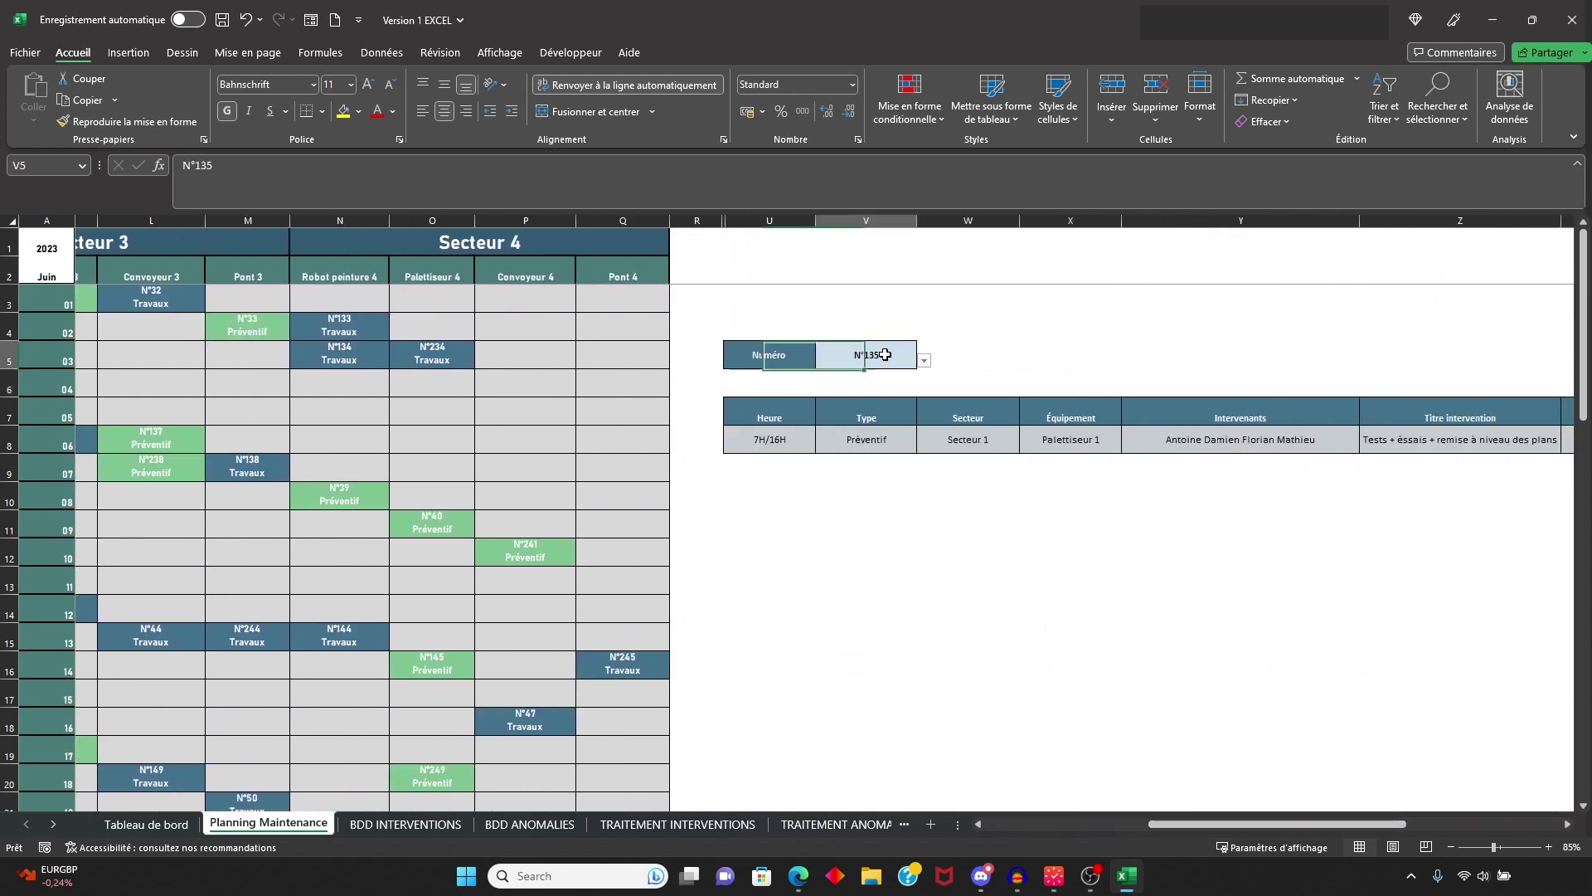
click(924, 360)
click(886, 358)
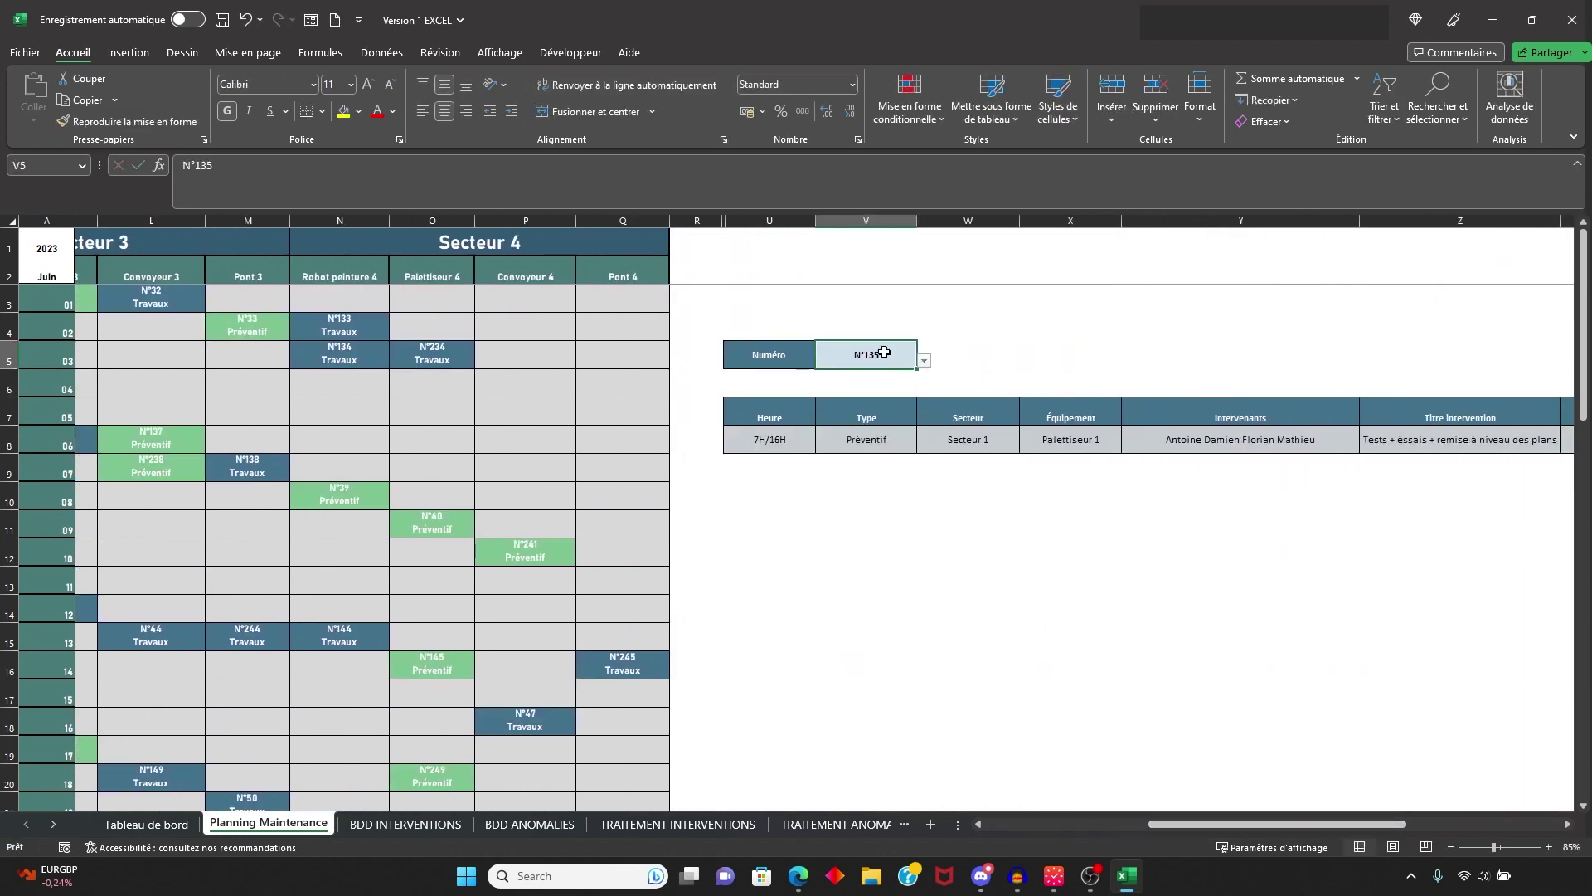
double_click(884, 352)
key(BackSpace)
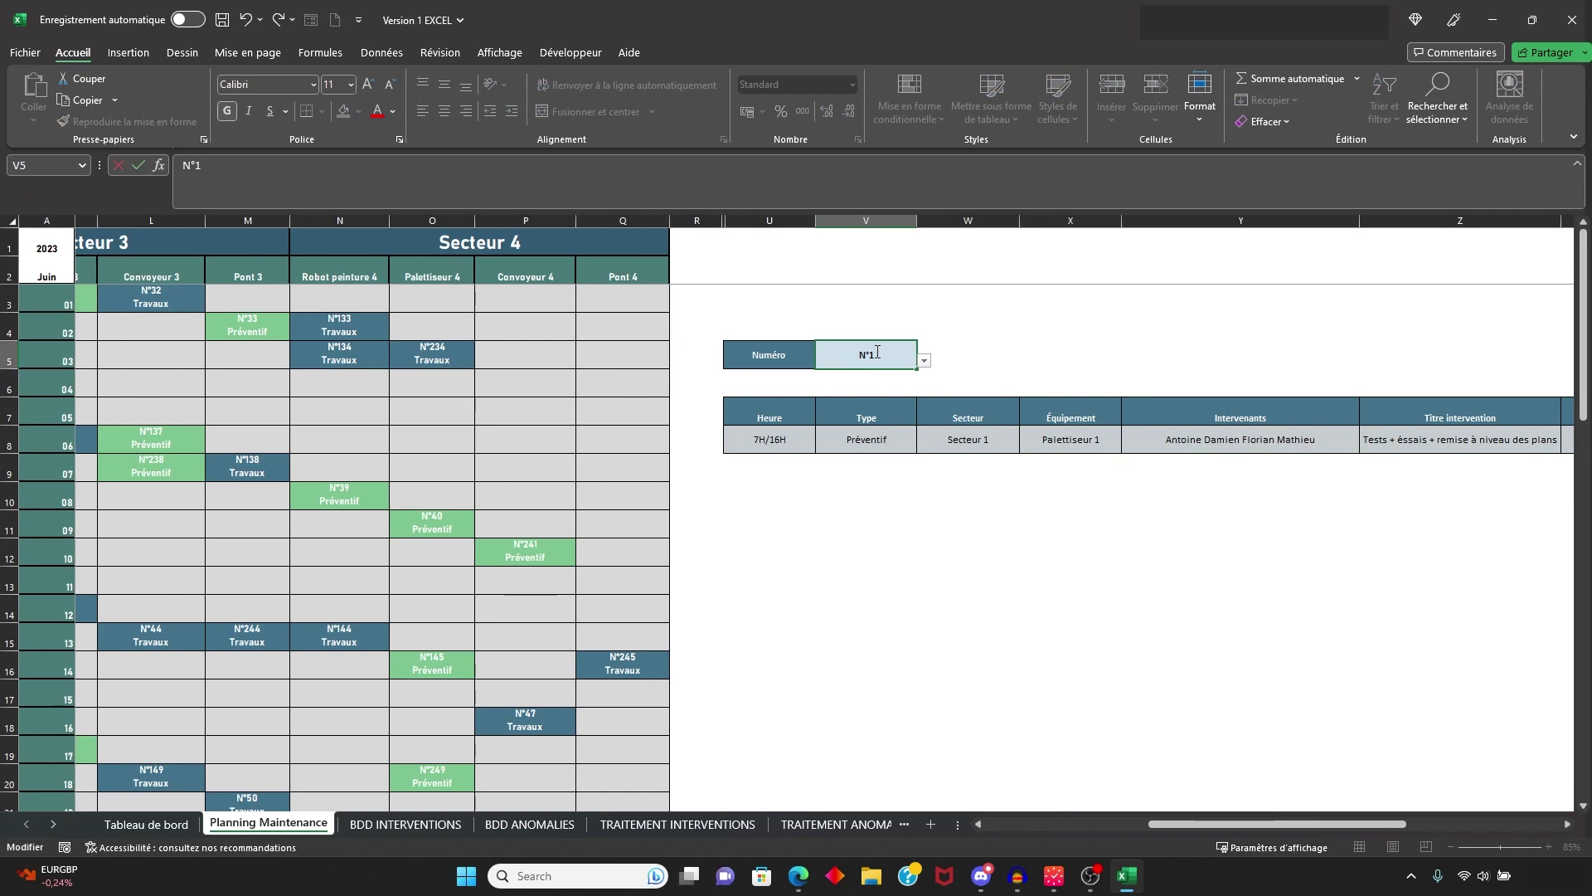
text(5)
key(Return)
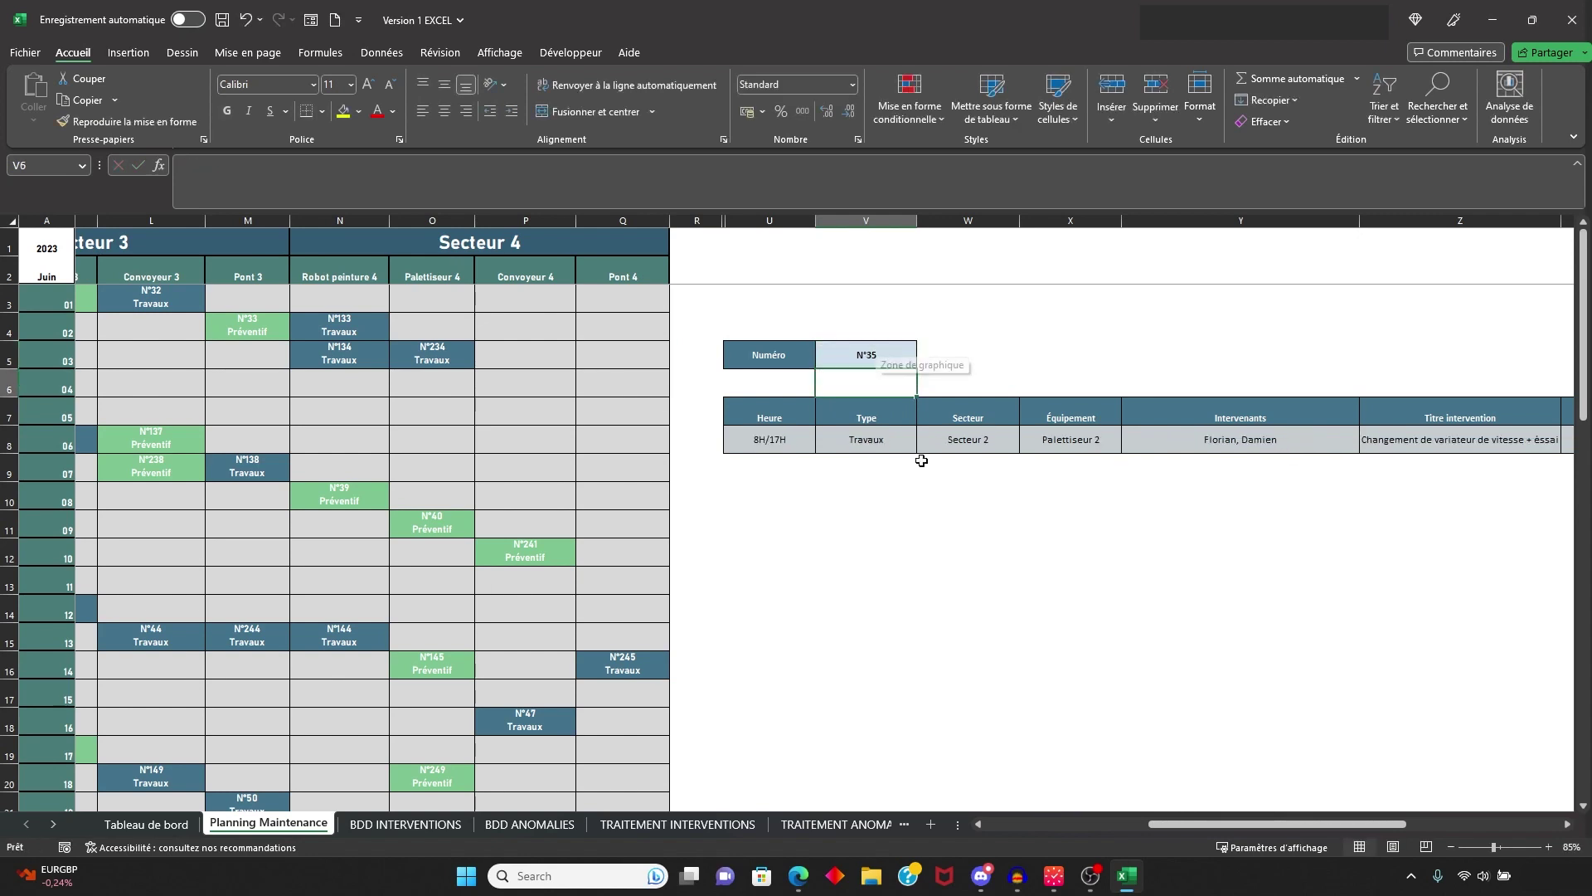
Step: Review the looked-up intervention's details from Heure through its description, and return to the start of the planning grid
scroll(1252, 822, right, 5)
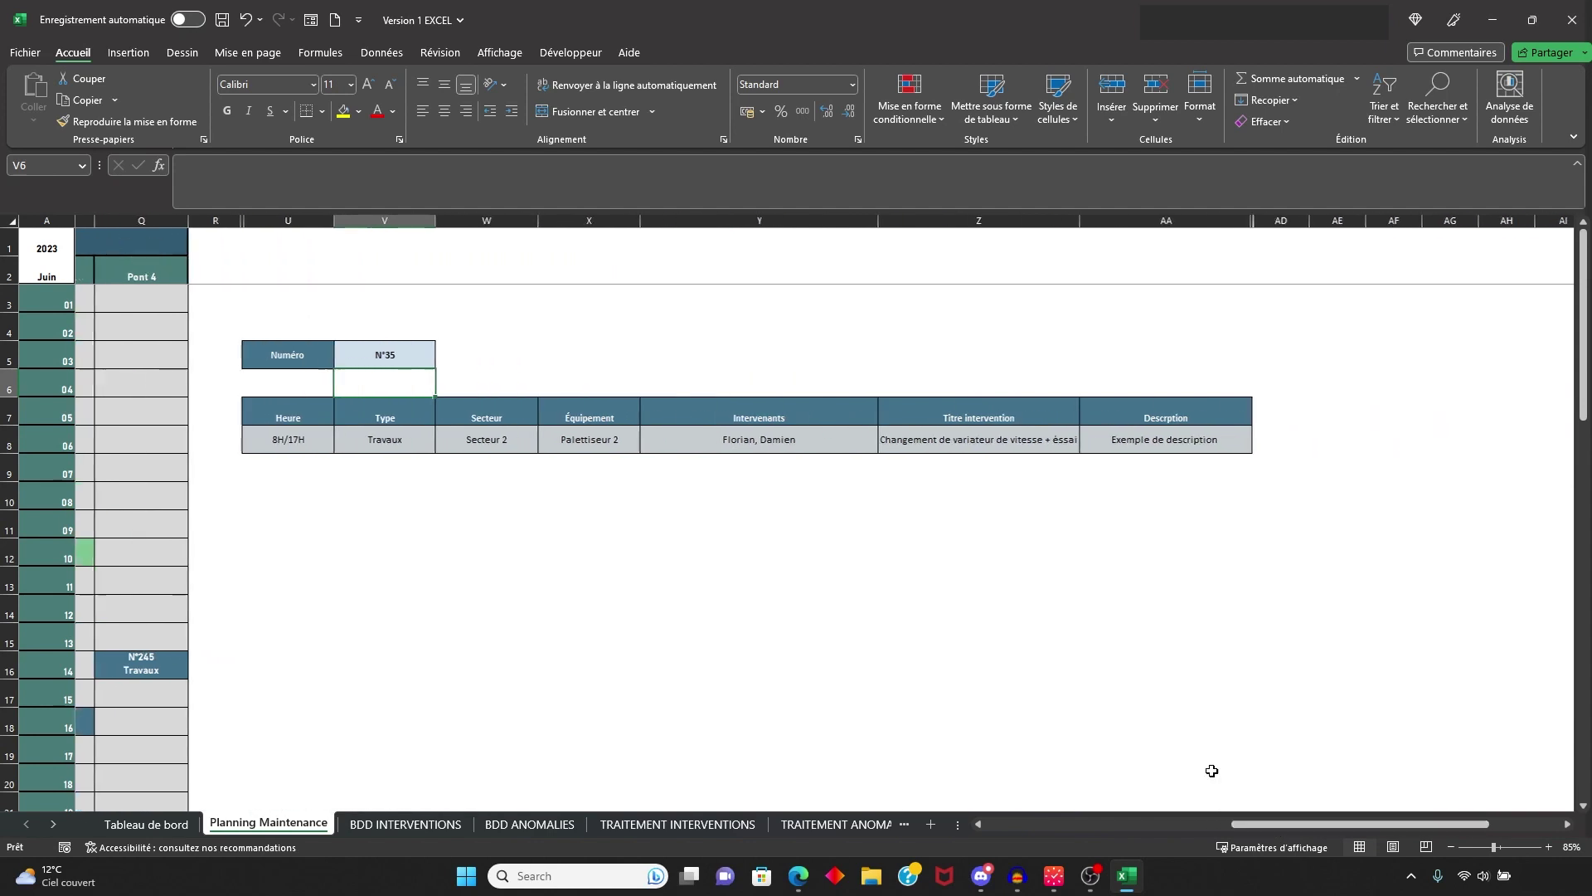
click(378, 437)
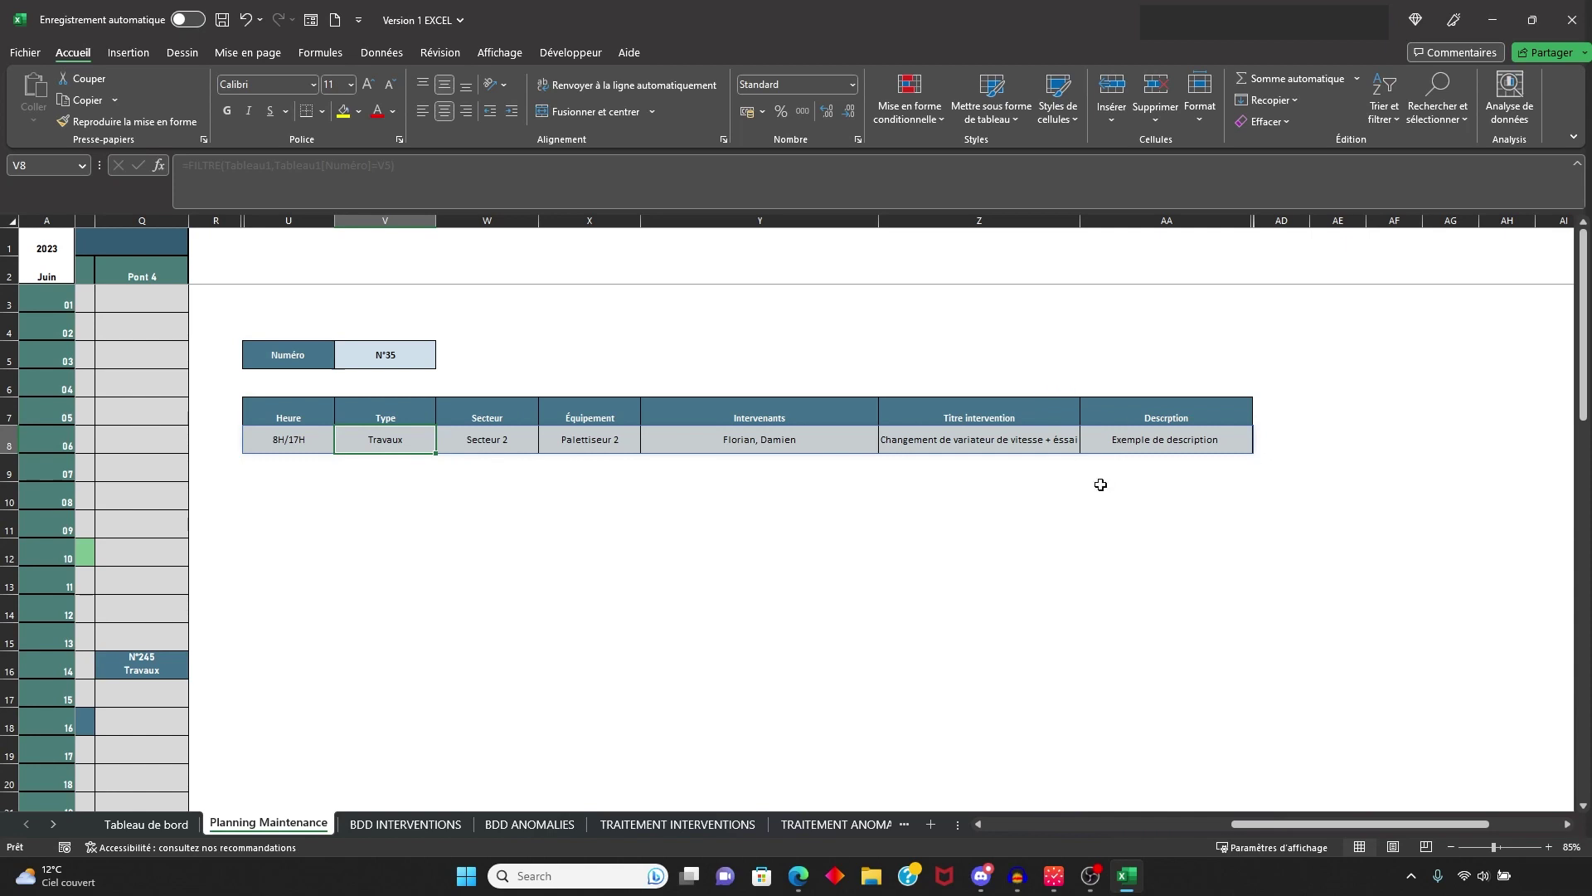
click(1185, 441)
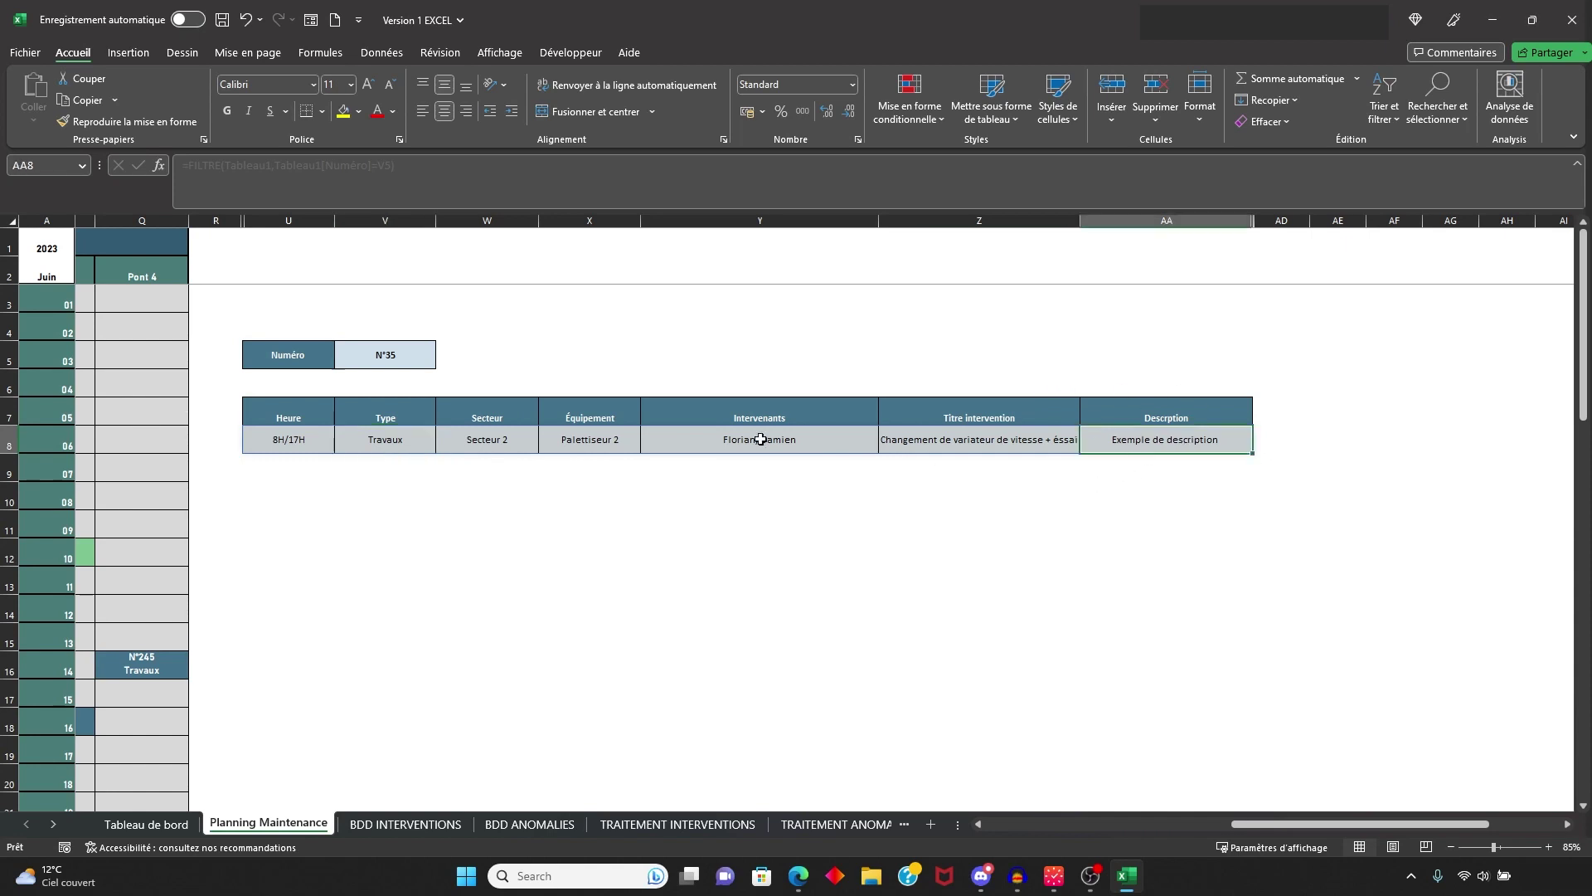
click(1165, 551)
drag(1294, 823, 1028, 803)
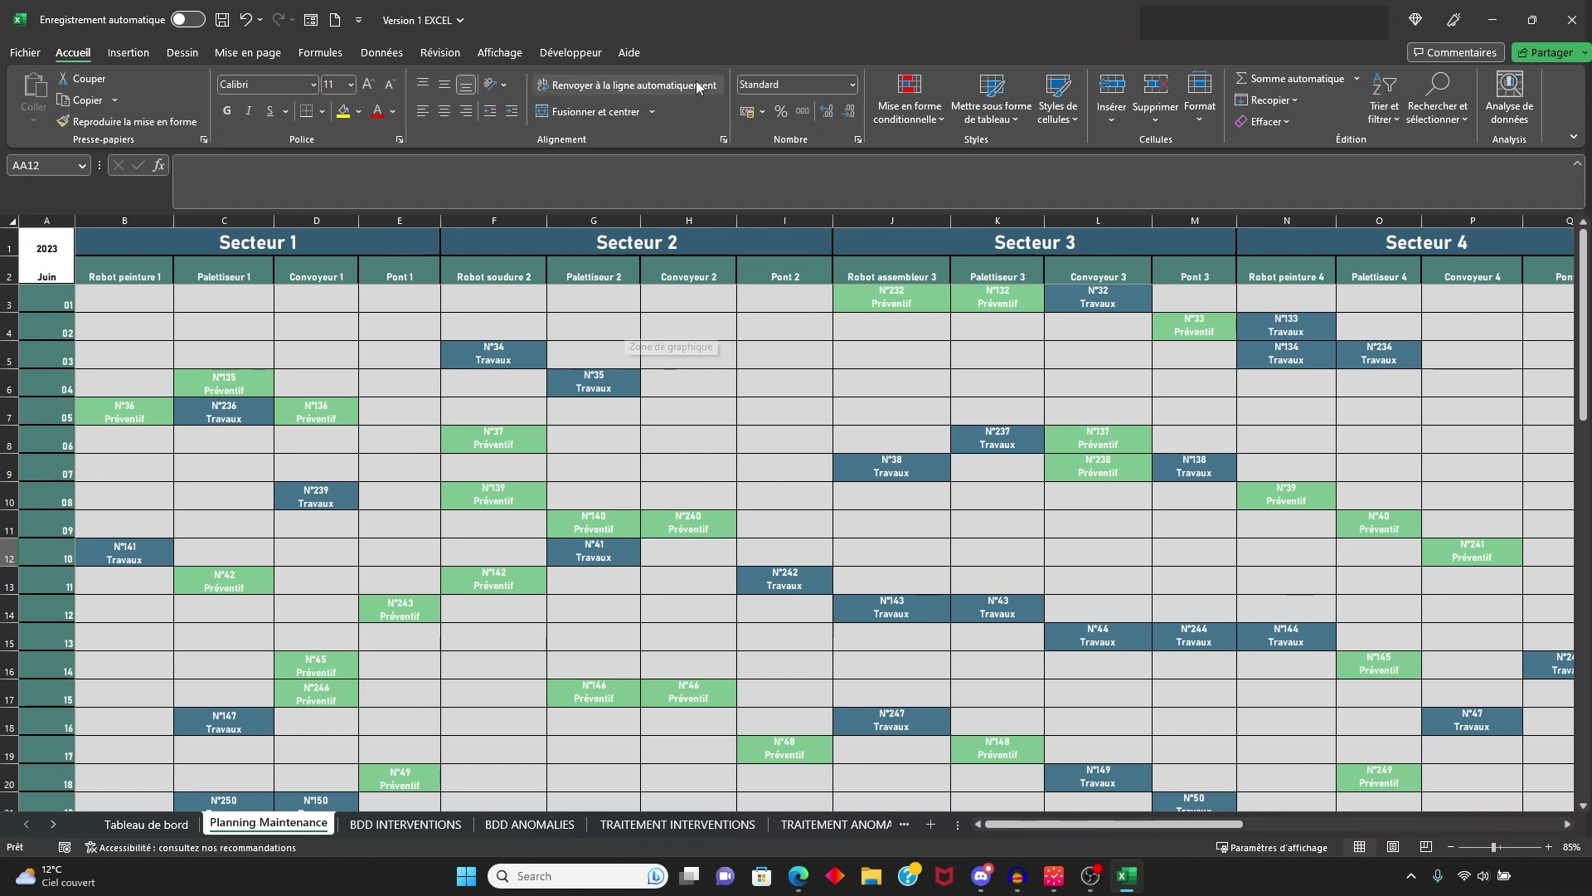
click(839, 349)
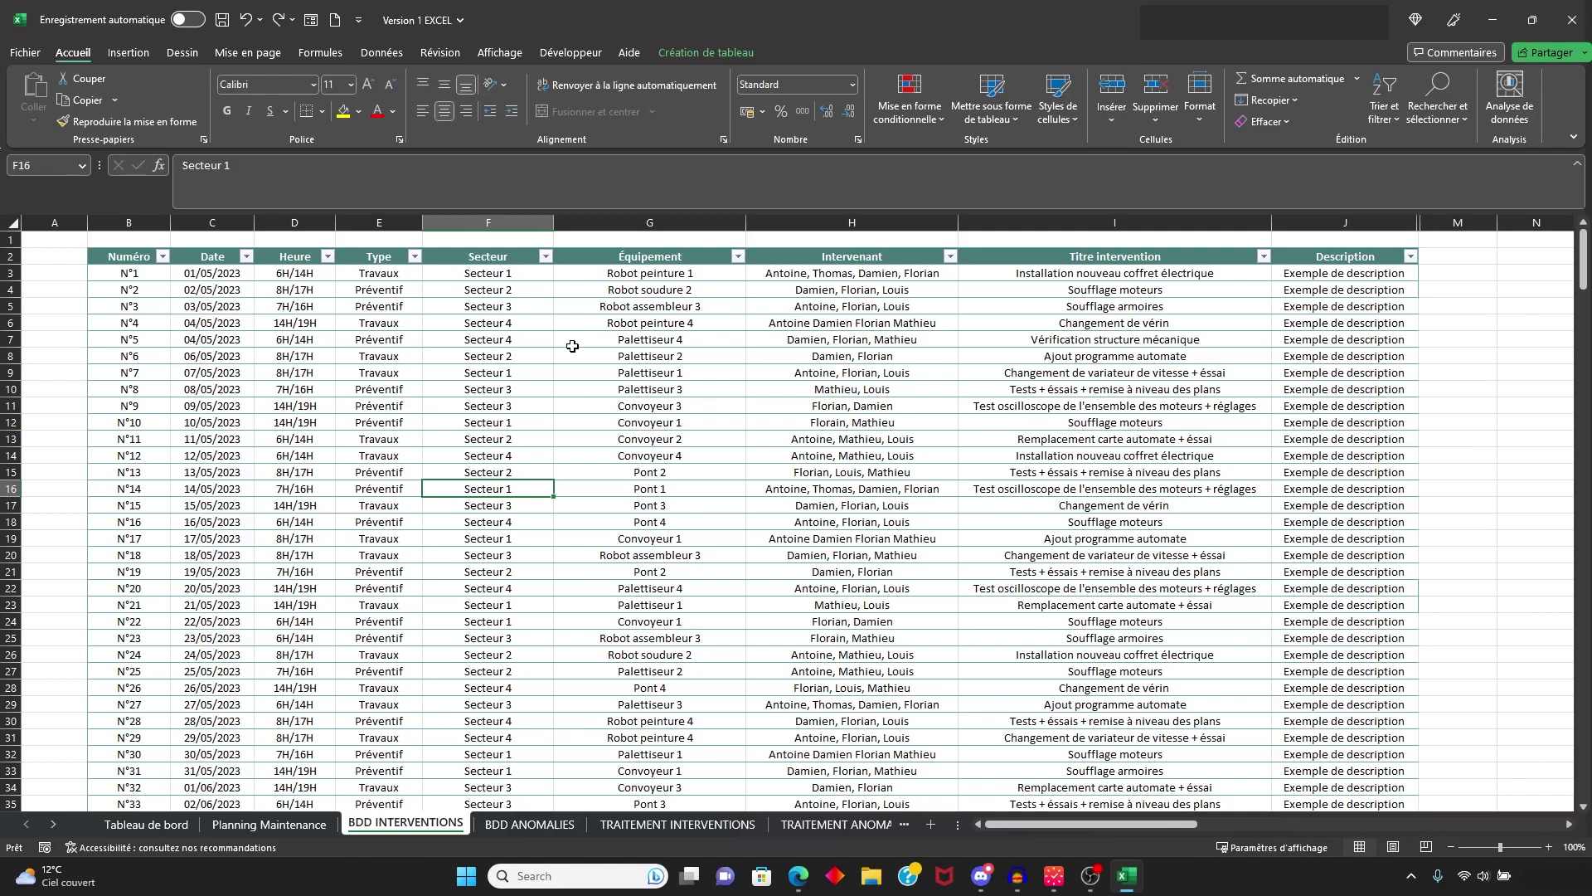
Step: Open the data entry form for the table on the BDD INTERVENTIONS sheet and browse its existing records
click(518, 437)
click(523, 408)
click(265, 326)
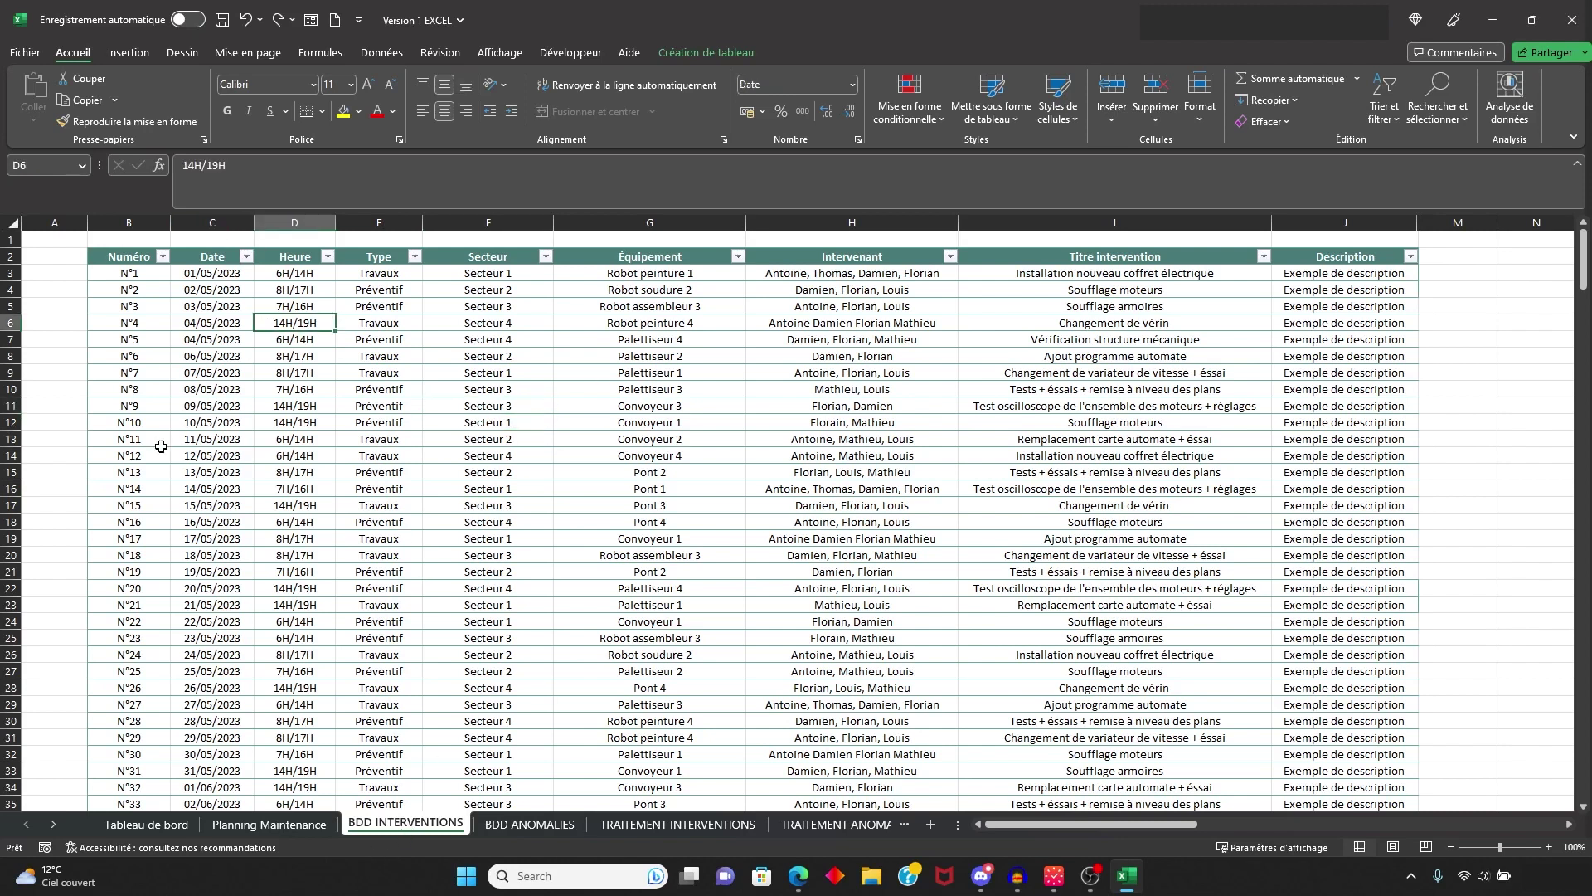
click(310, 20)
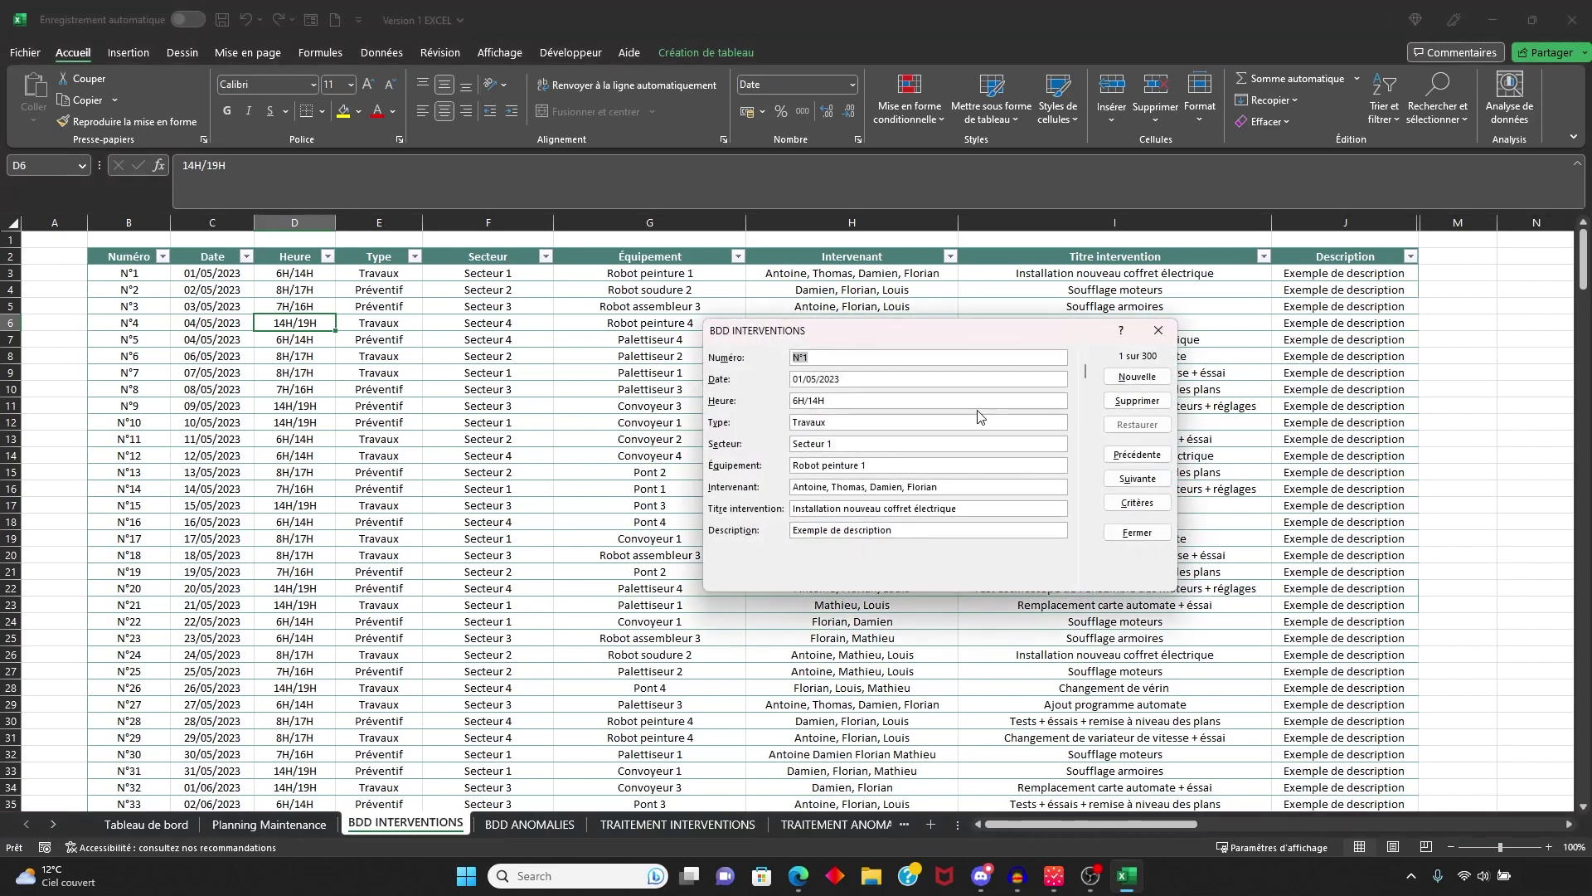
mouse_move(1086, 370)
mouse_down()
mouse_move(1092, 418)
mouse_move(1085, 361)
mouse_up()
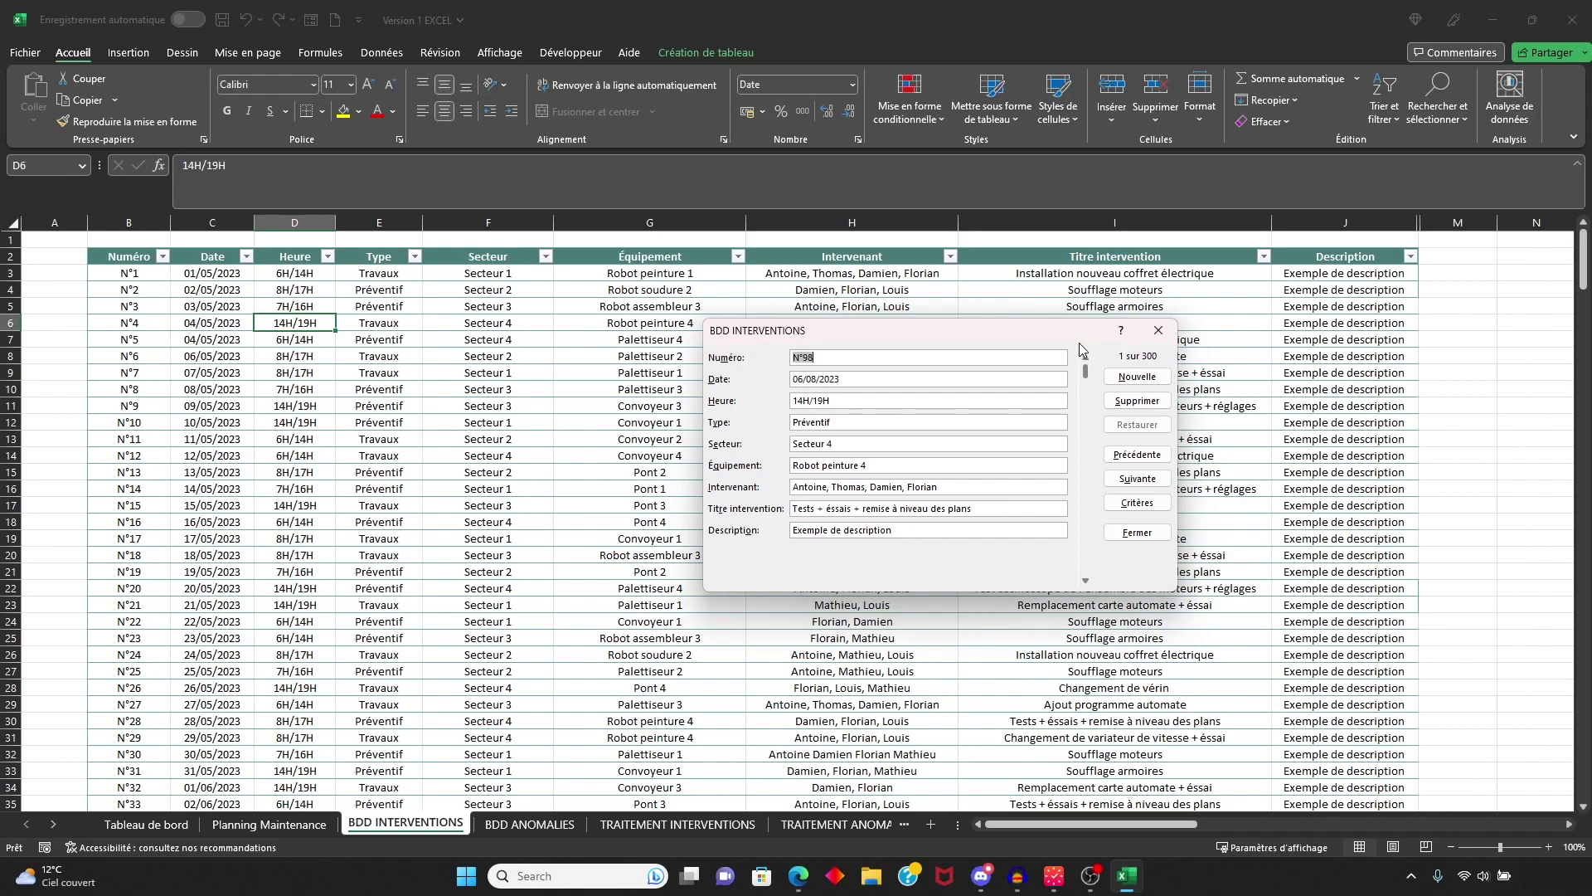
Step: Add intervention 301: 01/09/2023, 6H/14H, Travaux, Secteur 1, Convoyeur 1, the technicians' names, title "Changment de moteur", description "Prendre un chariot élévateur"
click(1134, 376)
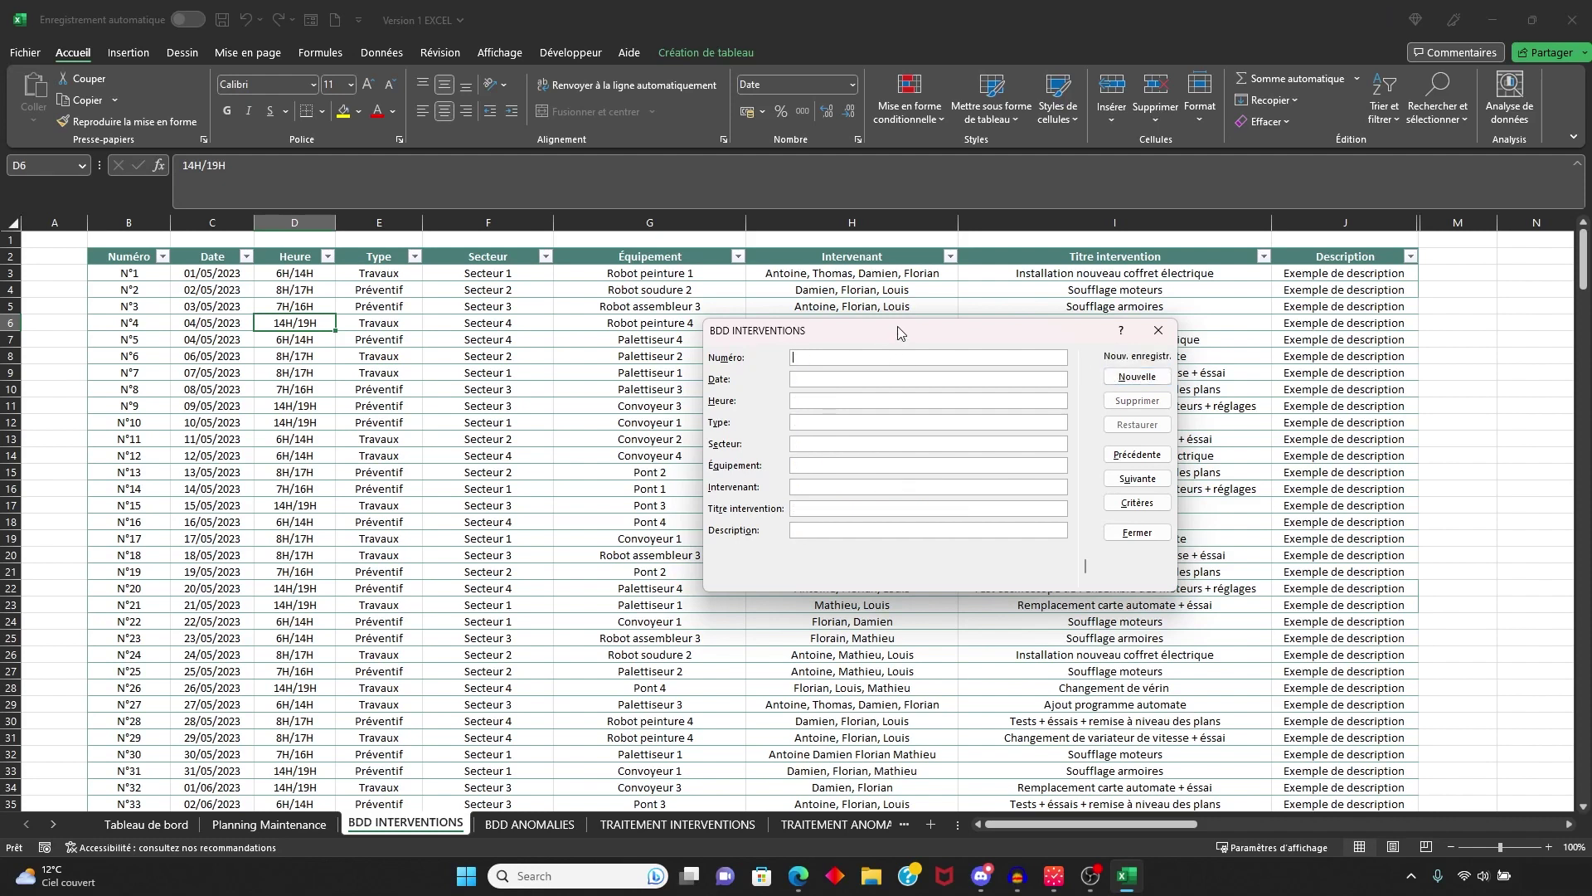
click(836, 380)
text(6H/14H)
drag(829, 379, 723, 381)
click(818, 399)
text(6H/14H)
key(BackSpace)
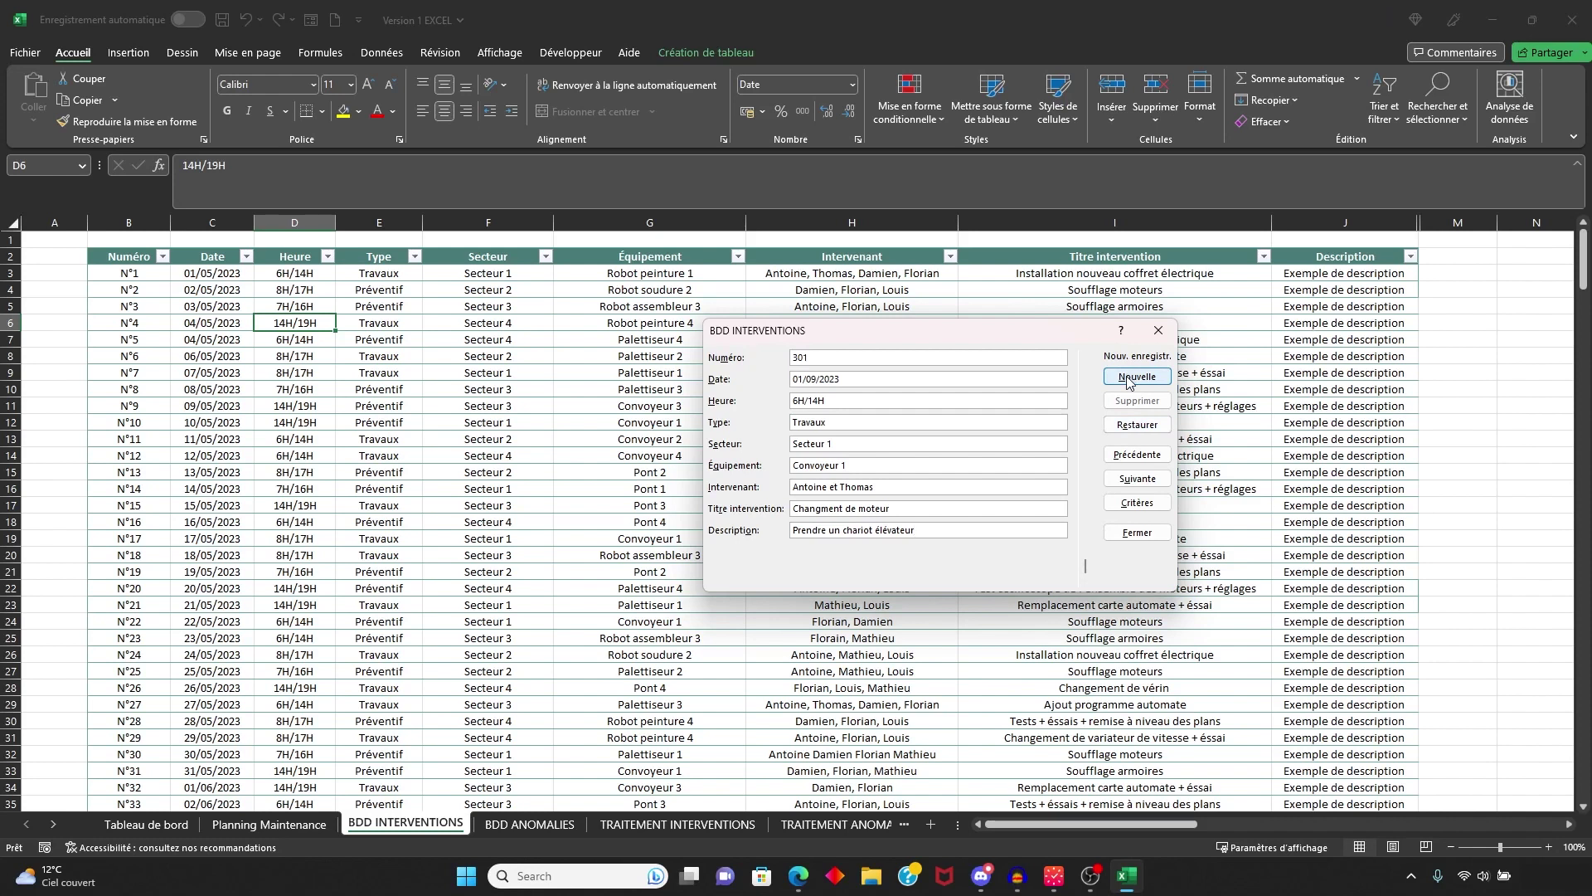
click(1128, 378)
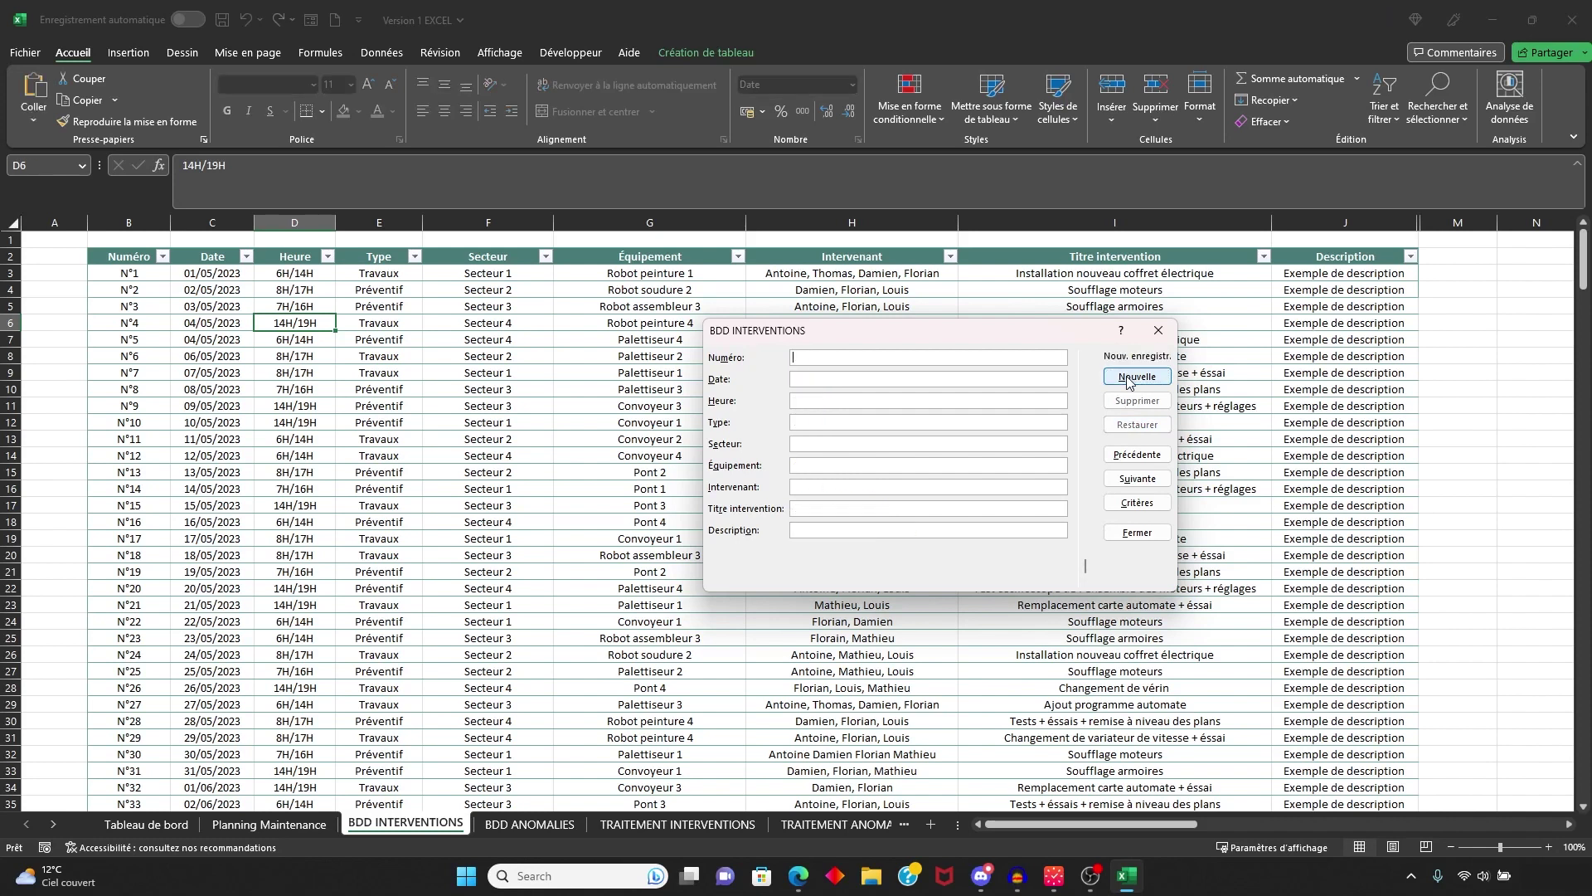
click(1161, 335)
Step: Locate the newly added intervention 301 at the end of the interventions table
scroll(751, 415, down, 15)
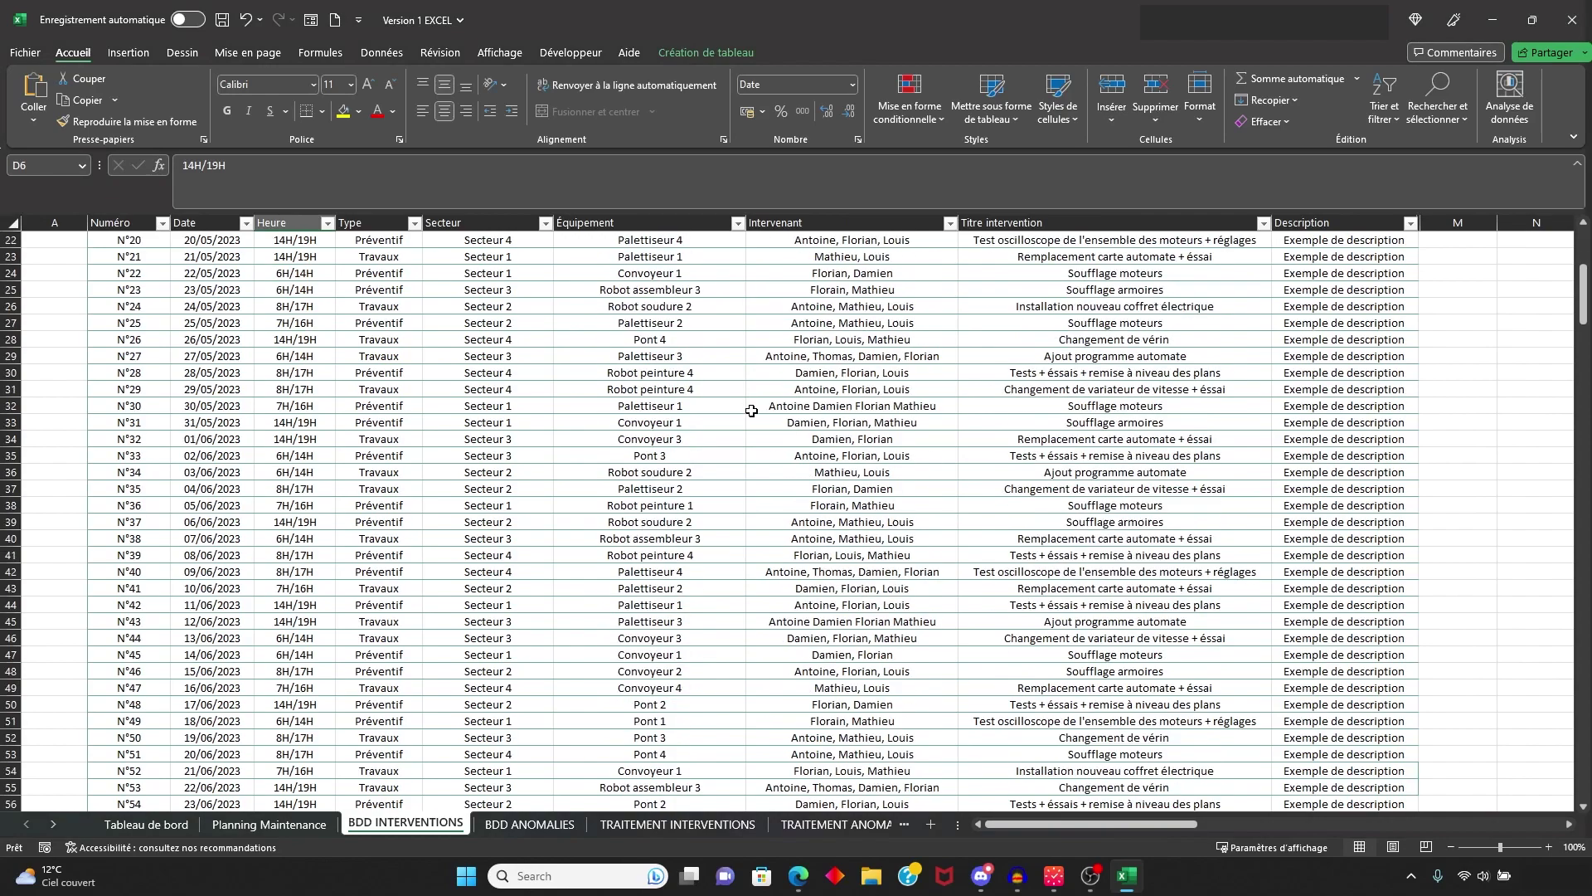
scroll(750, 415, down, 18)
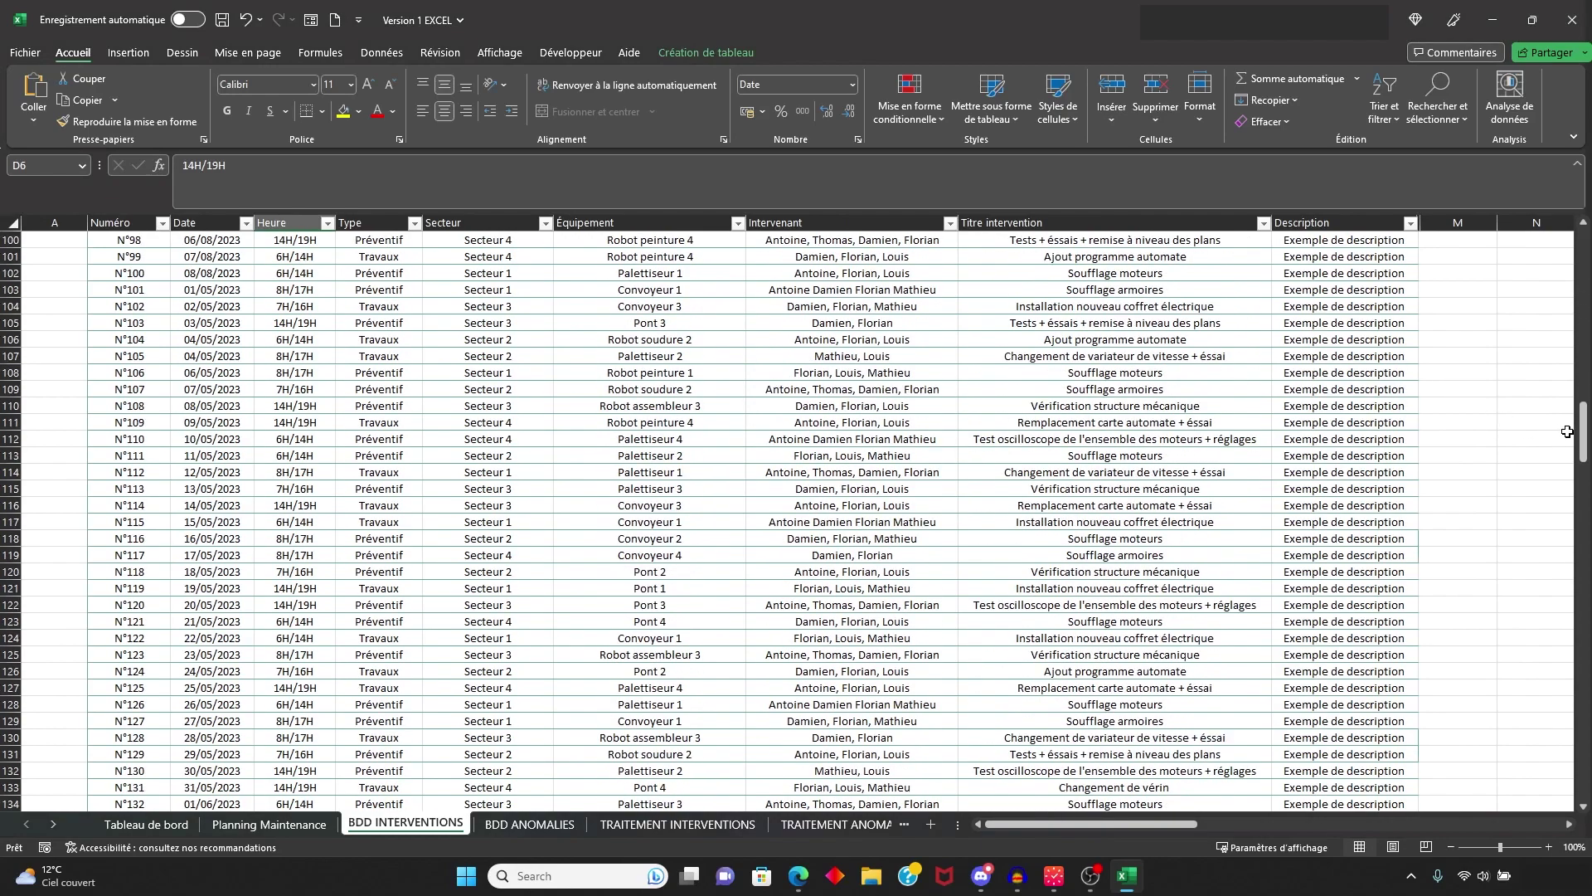
drag(1584, 436, 1583, 742)
click(131, 672)
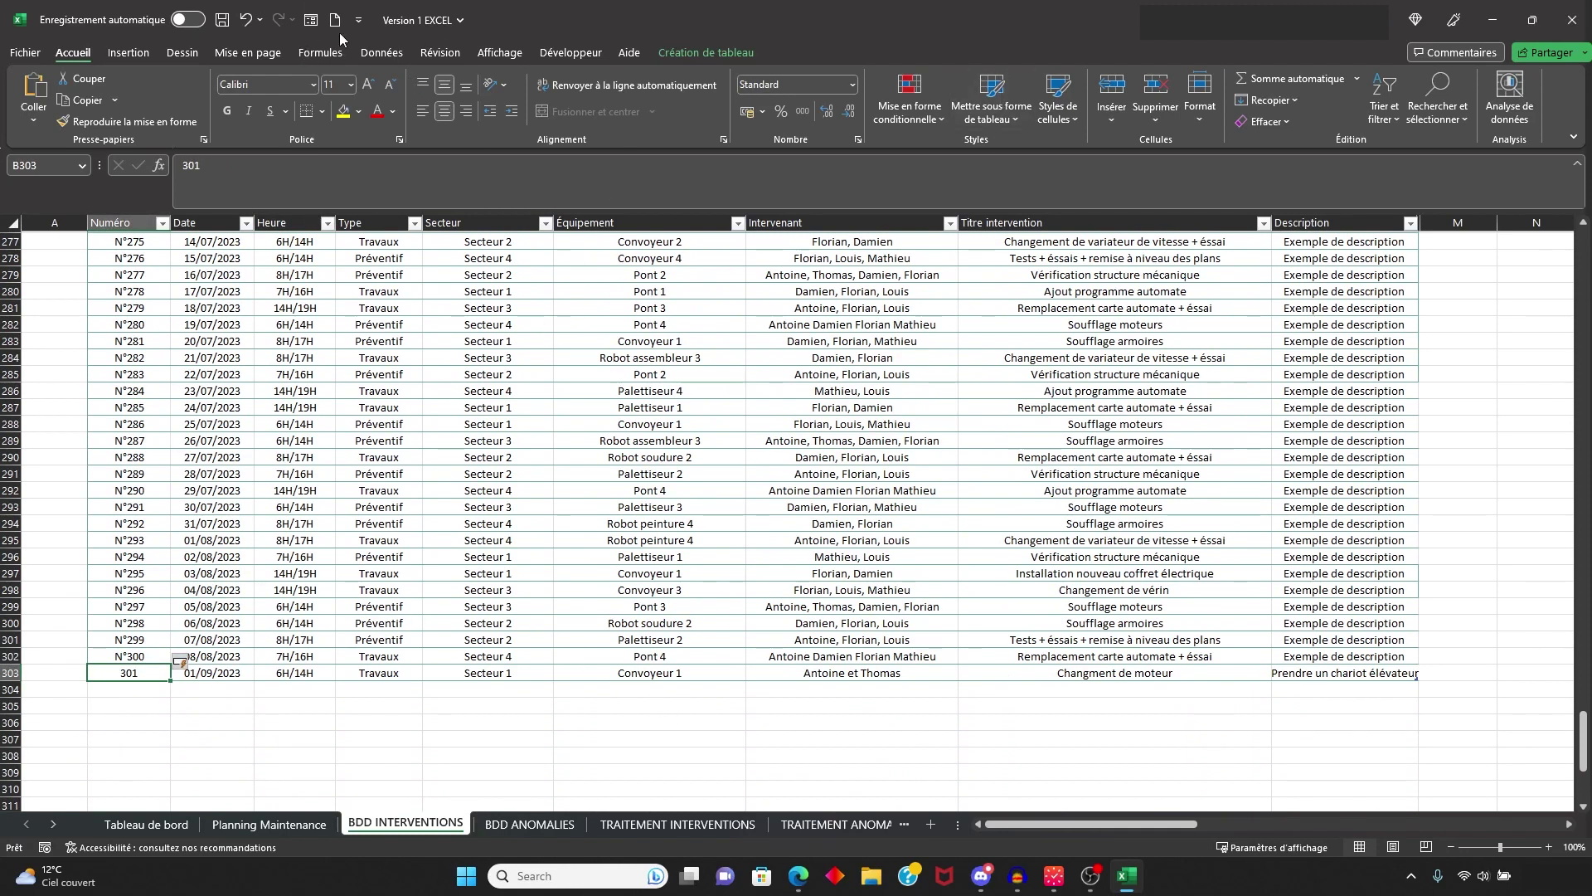
Step: Correct the Numéro of the last intervention record to N°301 through the data entry form and check its table row
click(312, 21)
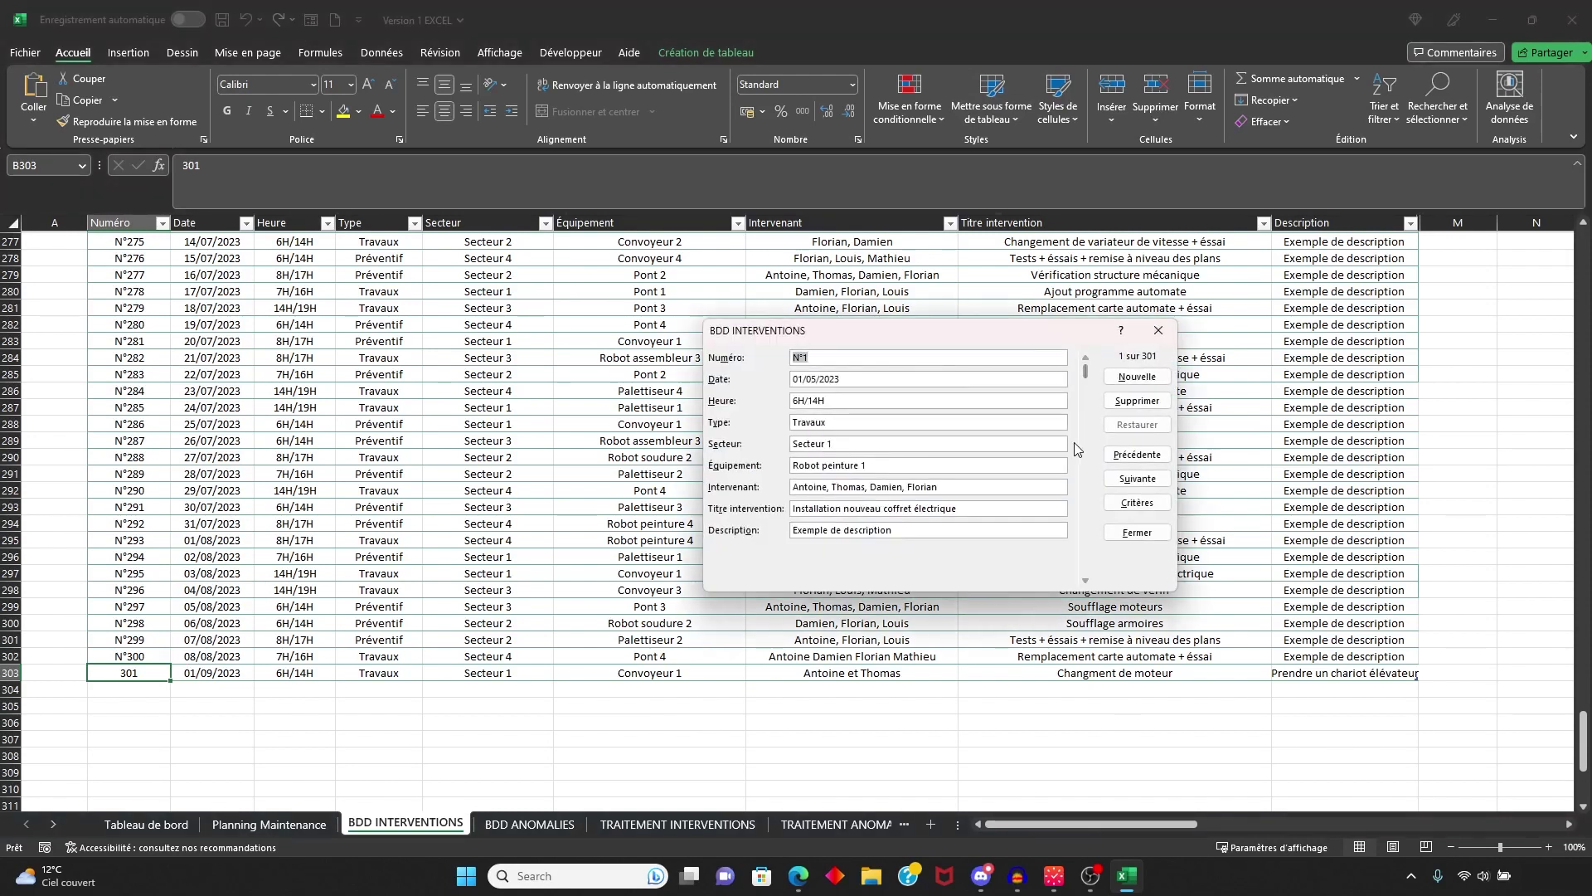
drag(1088, 375, 1088, 571)
click(1086, 357)
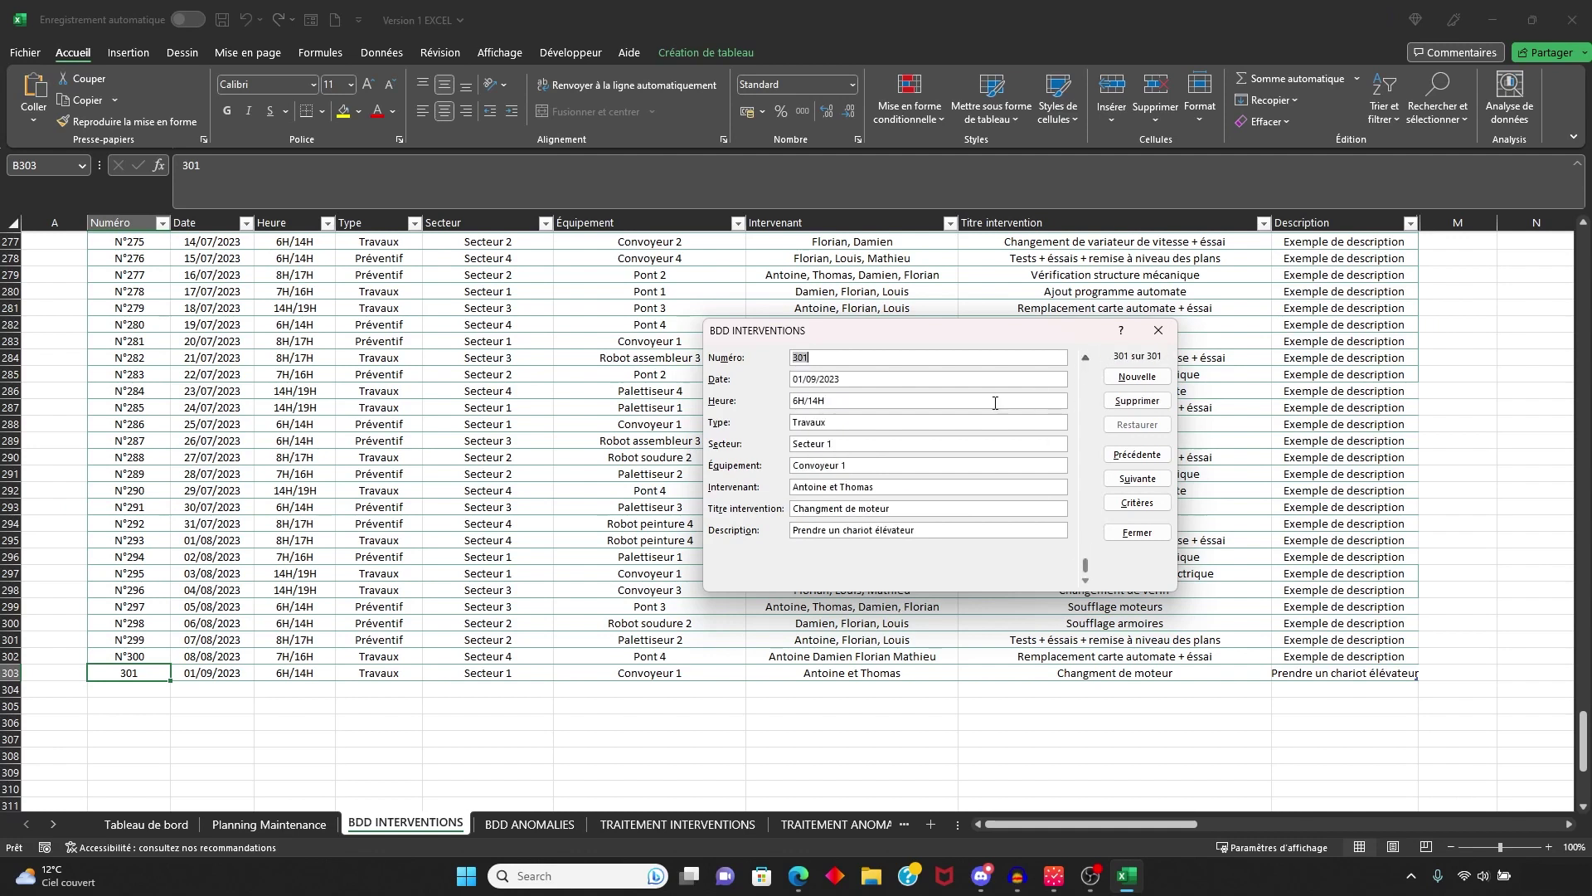
click(824, 359)
key(Home)
text(N)
click(1151, 533)
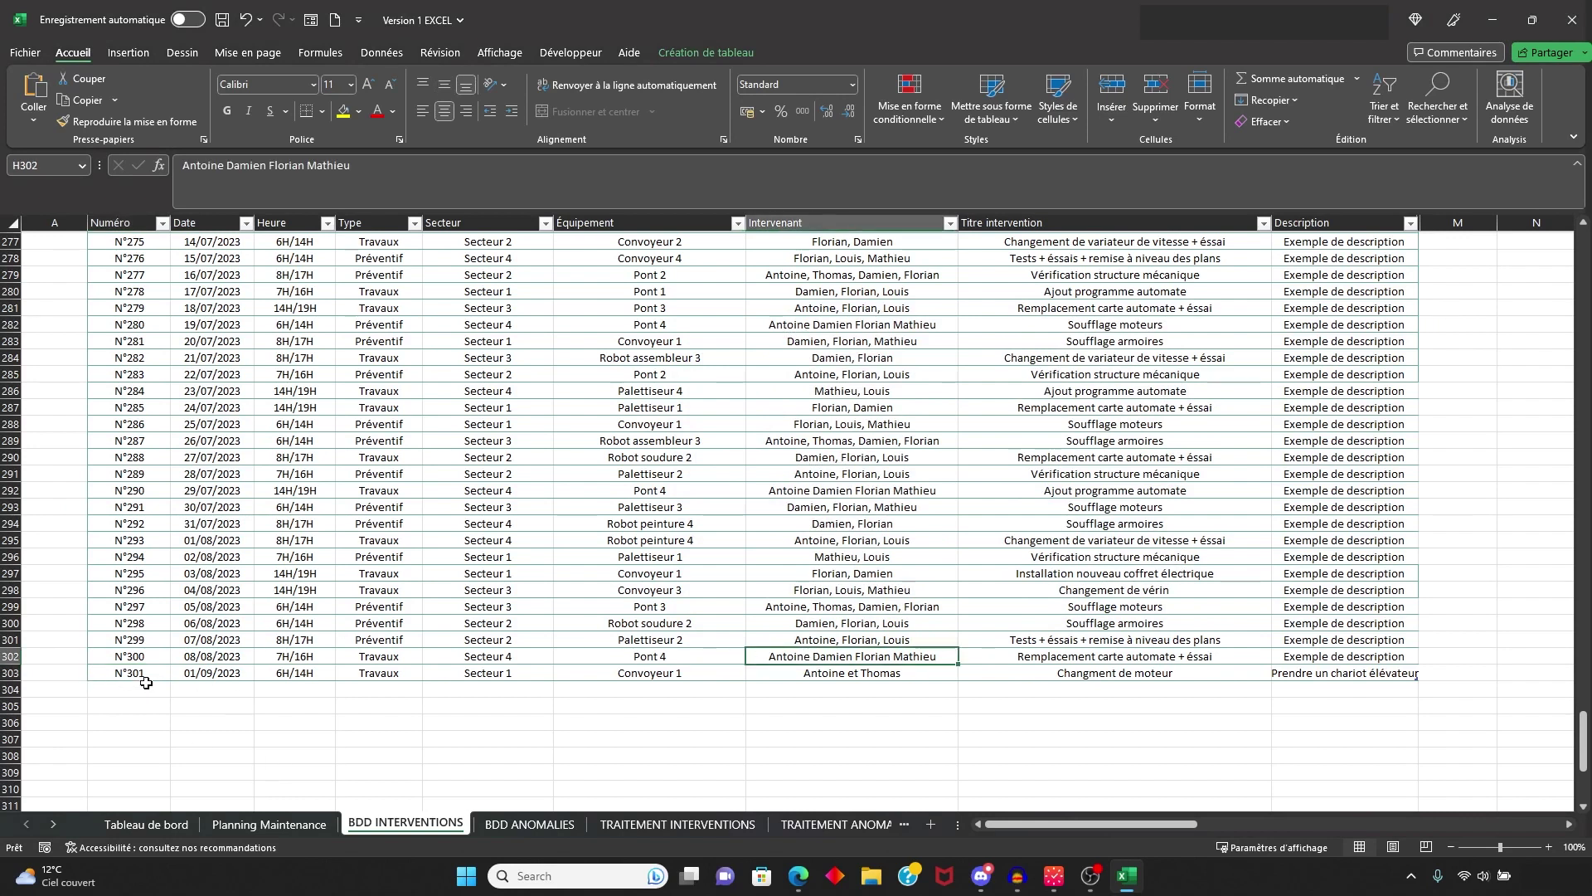
click(123, 681)
click(143, 672)
Step: Set the month to Septembre on the Planning Maintenance sheet and check the Convoyeur 1 entry for day 01
scroll(415, 624, up, 6)
scroll(430, 620, up, 12)
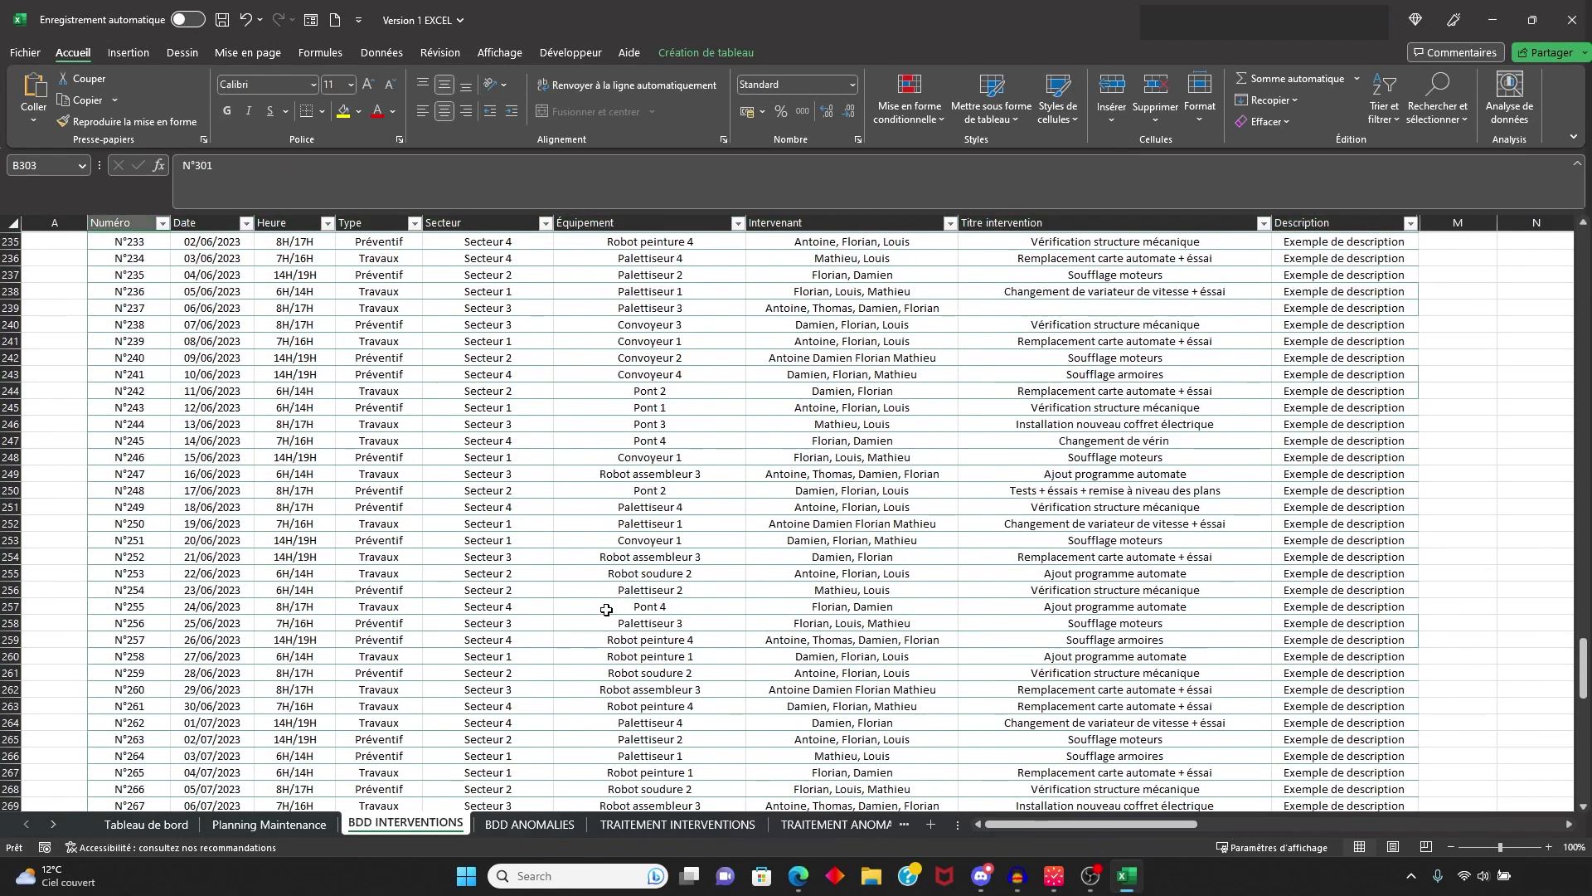
click(270, 824)
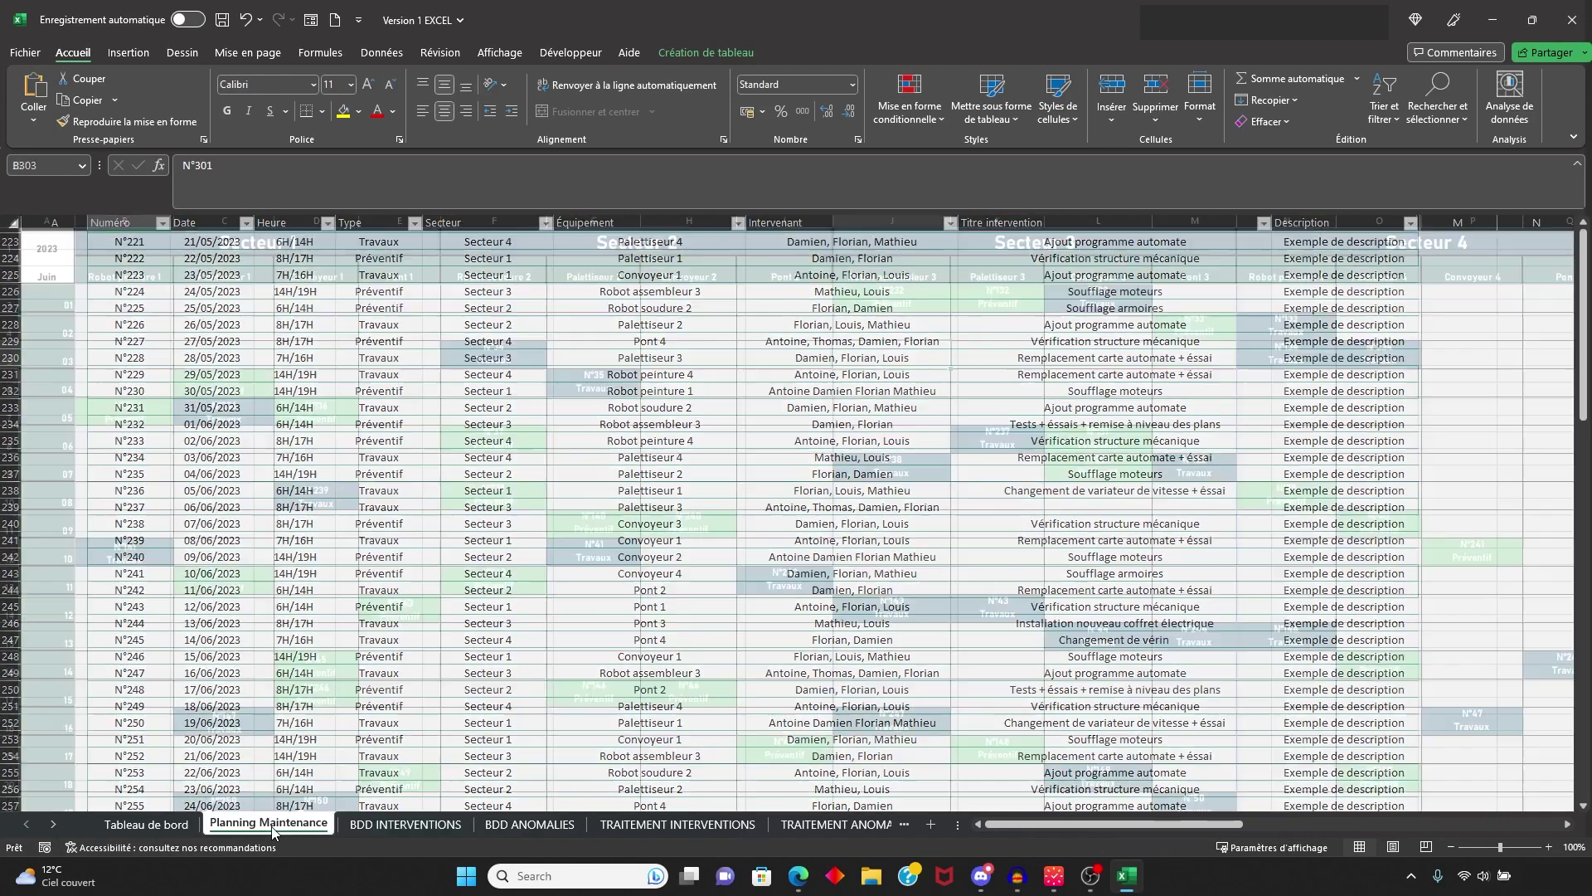
click(481, 612)
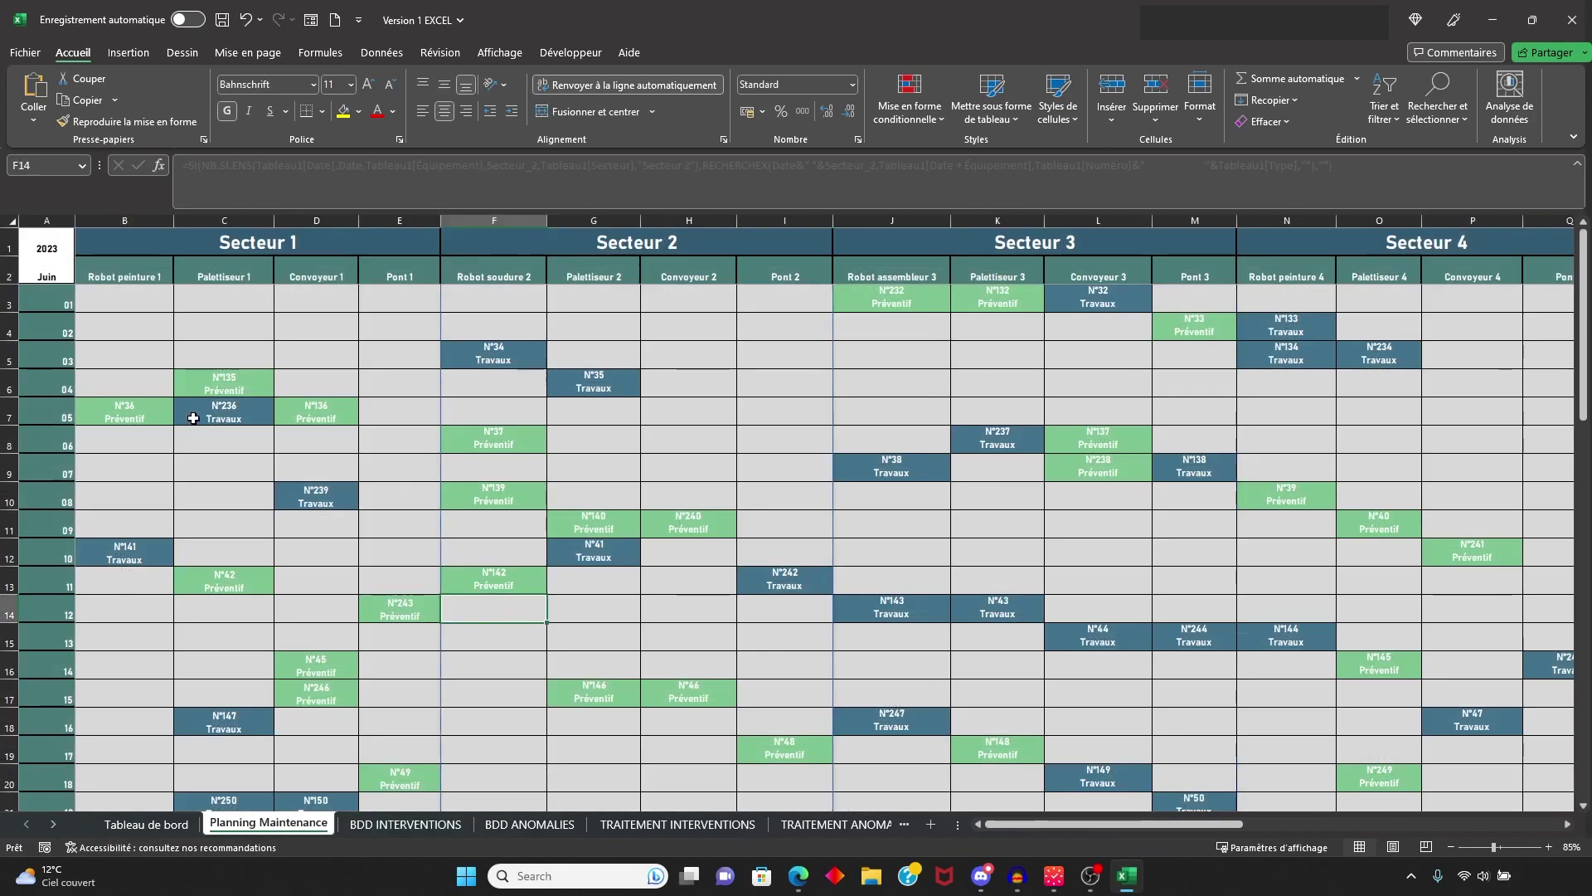
click(67, 242)
click(70, 264)
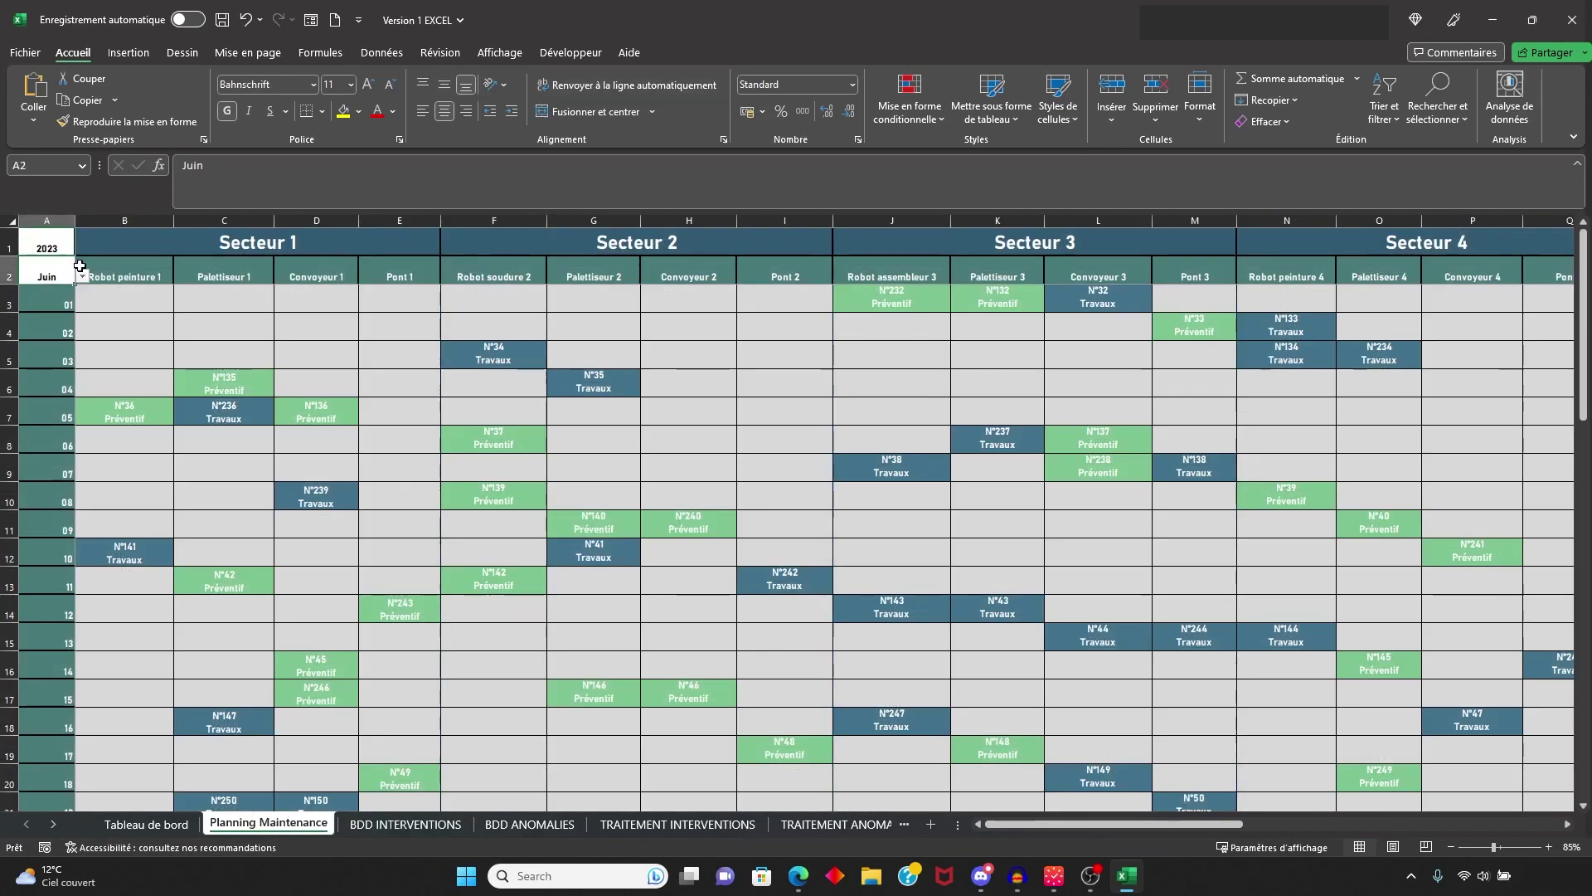
click(82, 277)
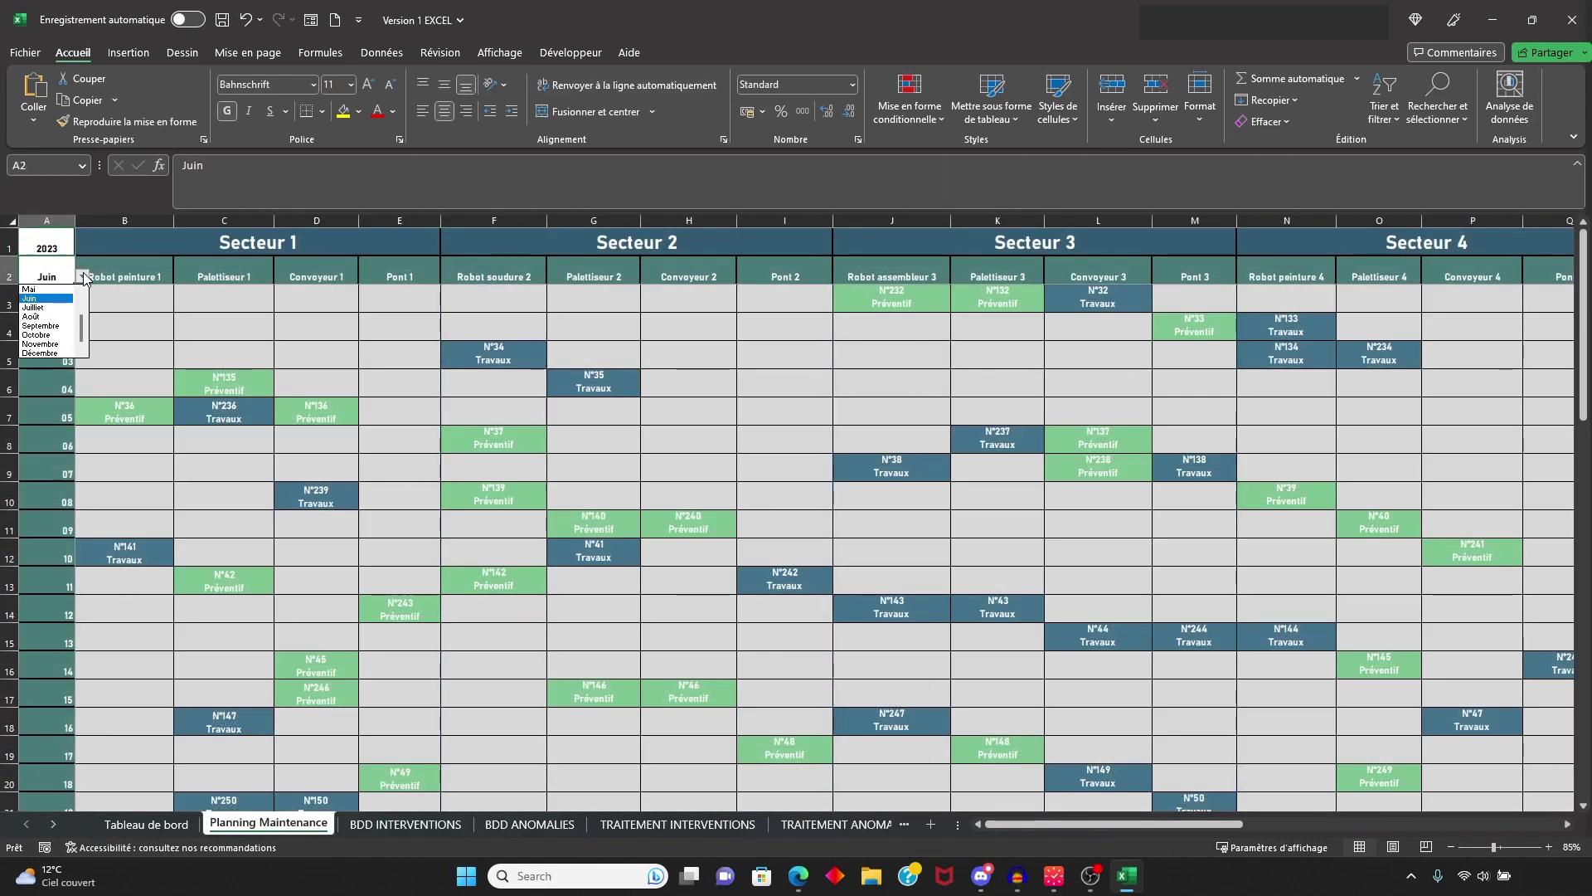
click(52, 326)
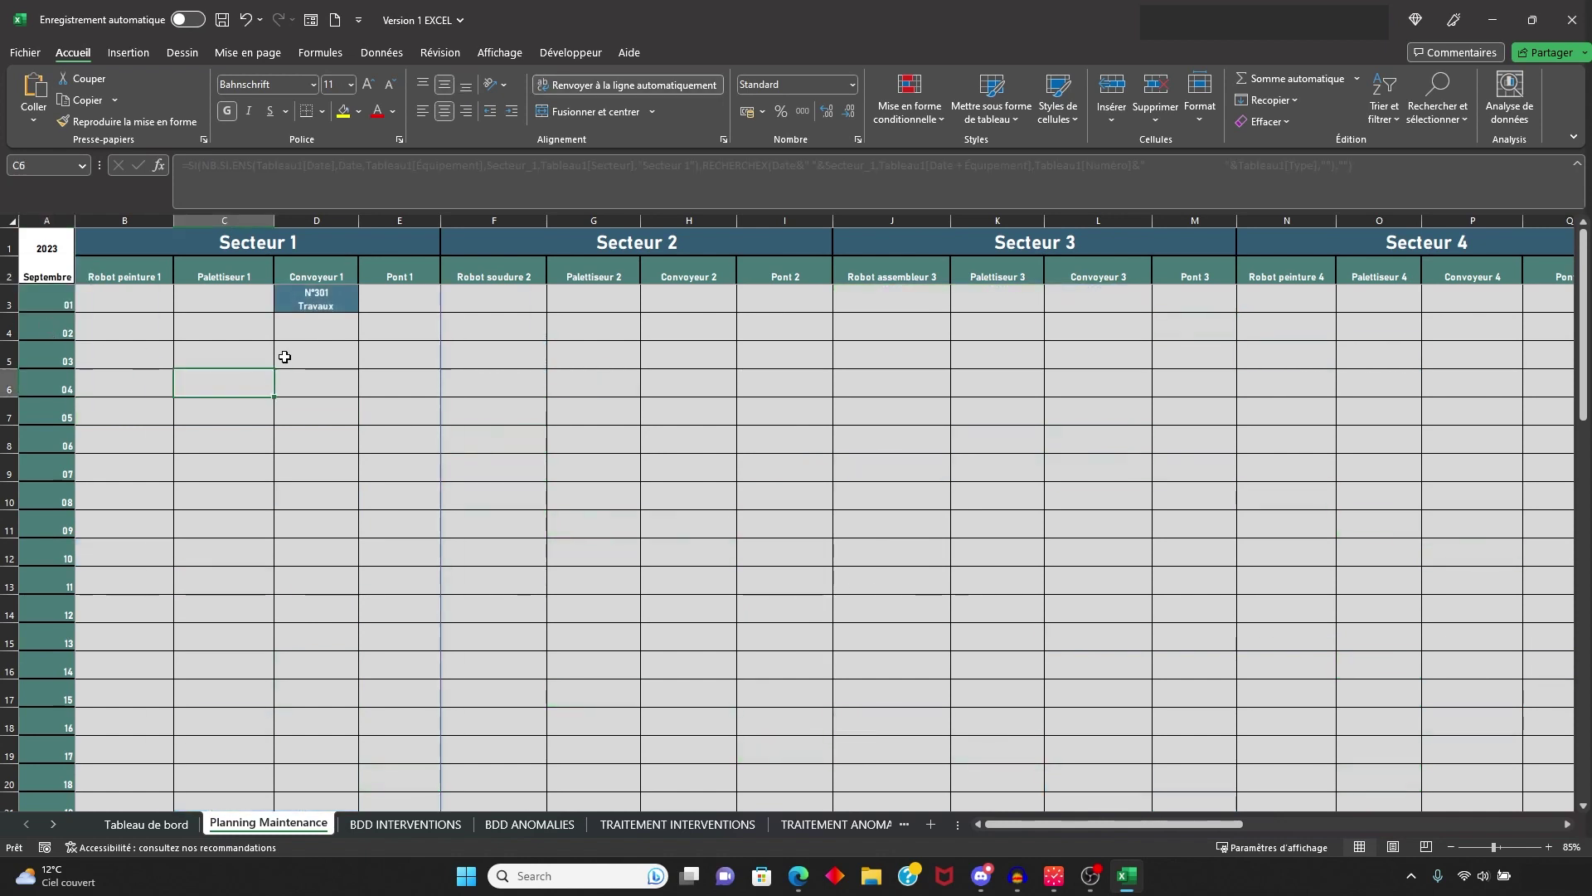
click(314, 300)
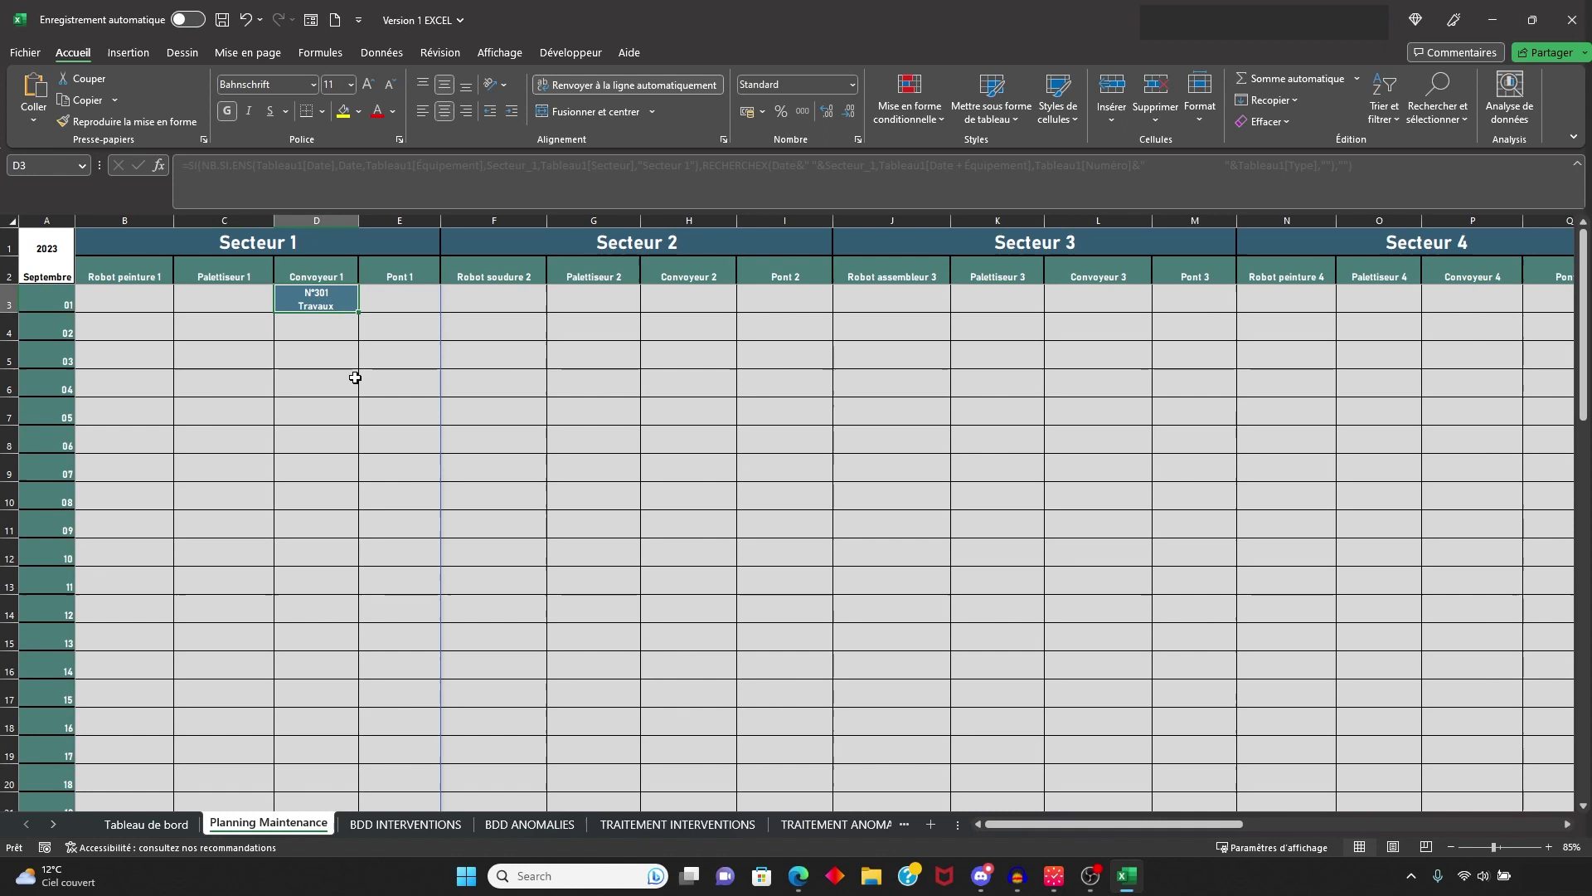
click(320, 322)
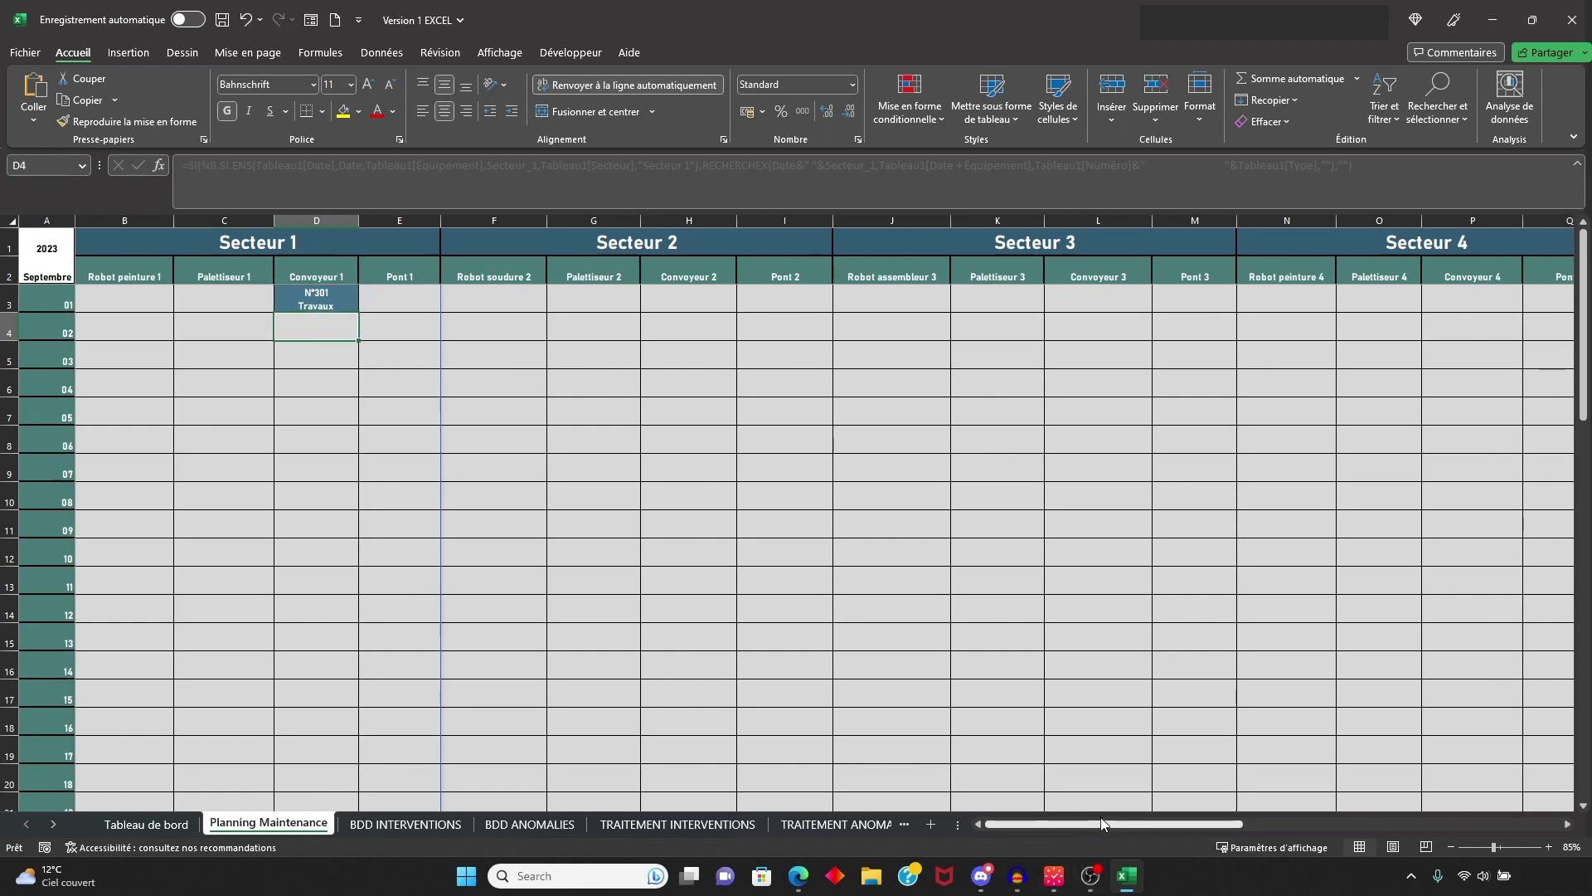
Step: Set the Numéro of the intervention lookup beside the planning to N°301
scroll(1102, 817, right, 10)
click(735, 360)
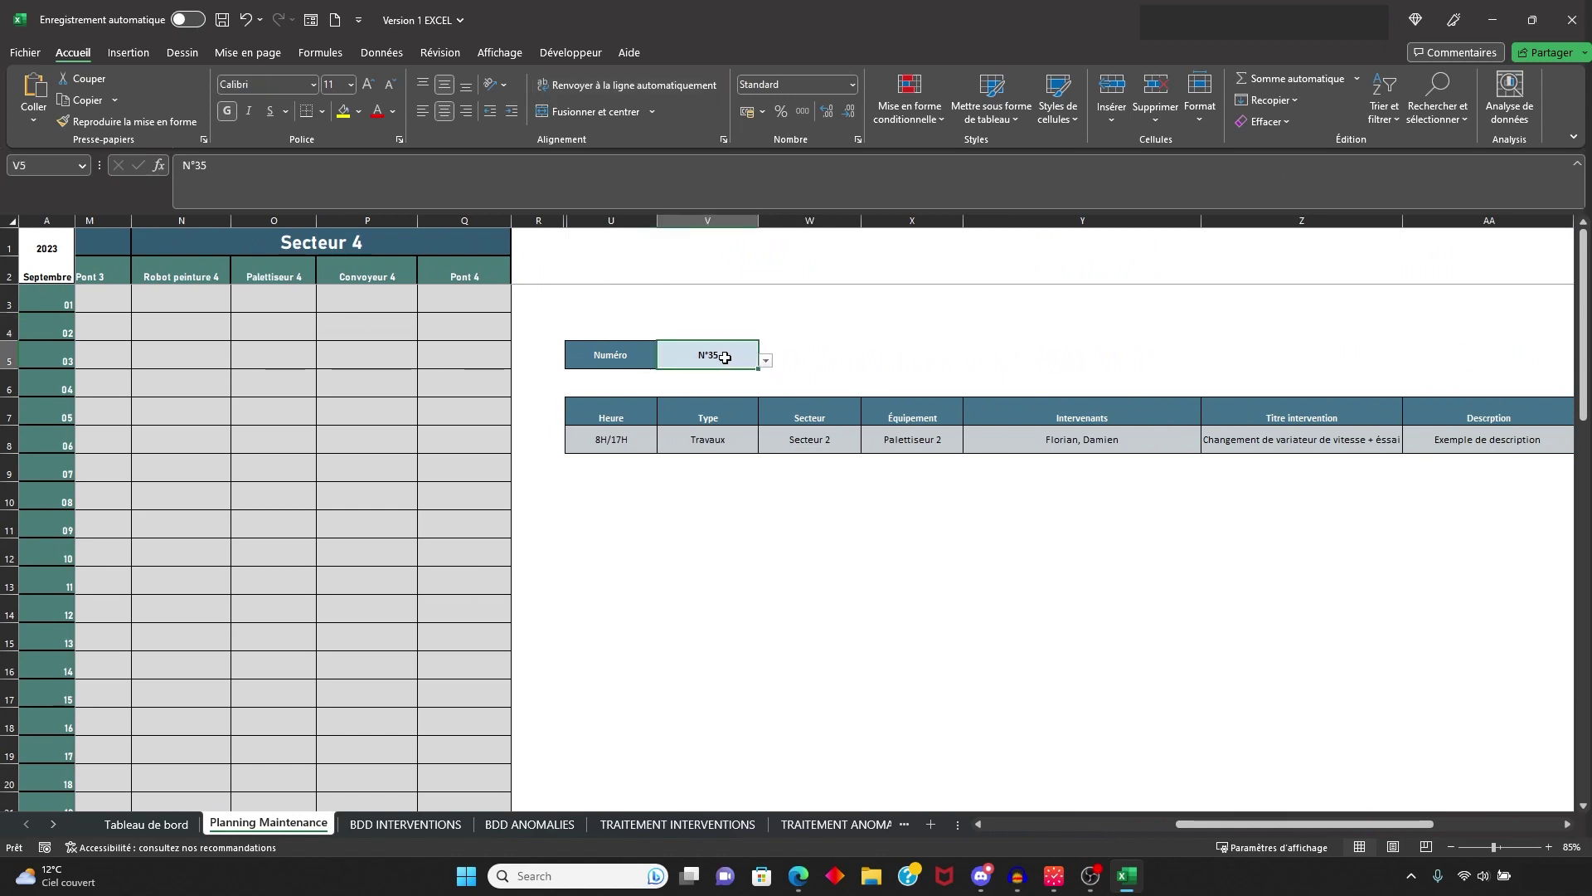
double_click(729, 357)
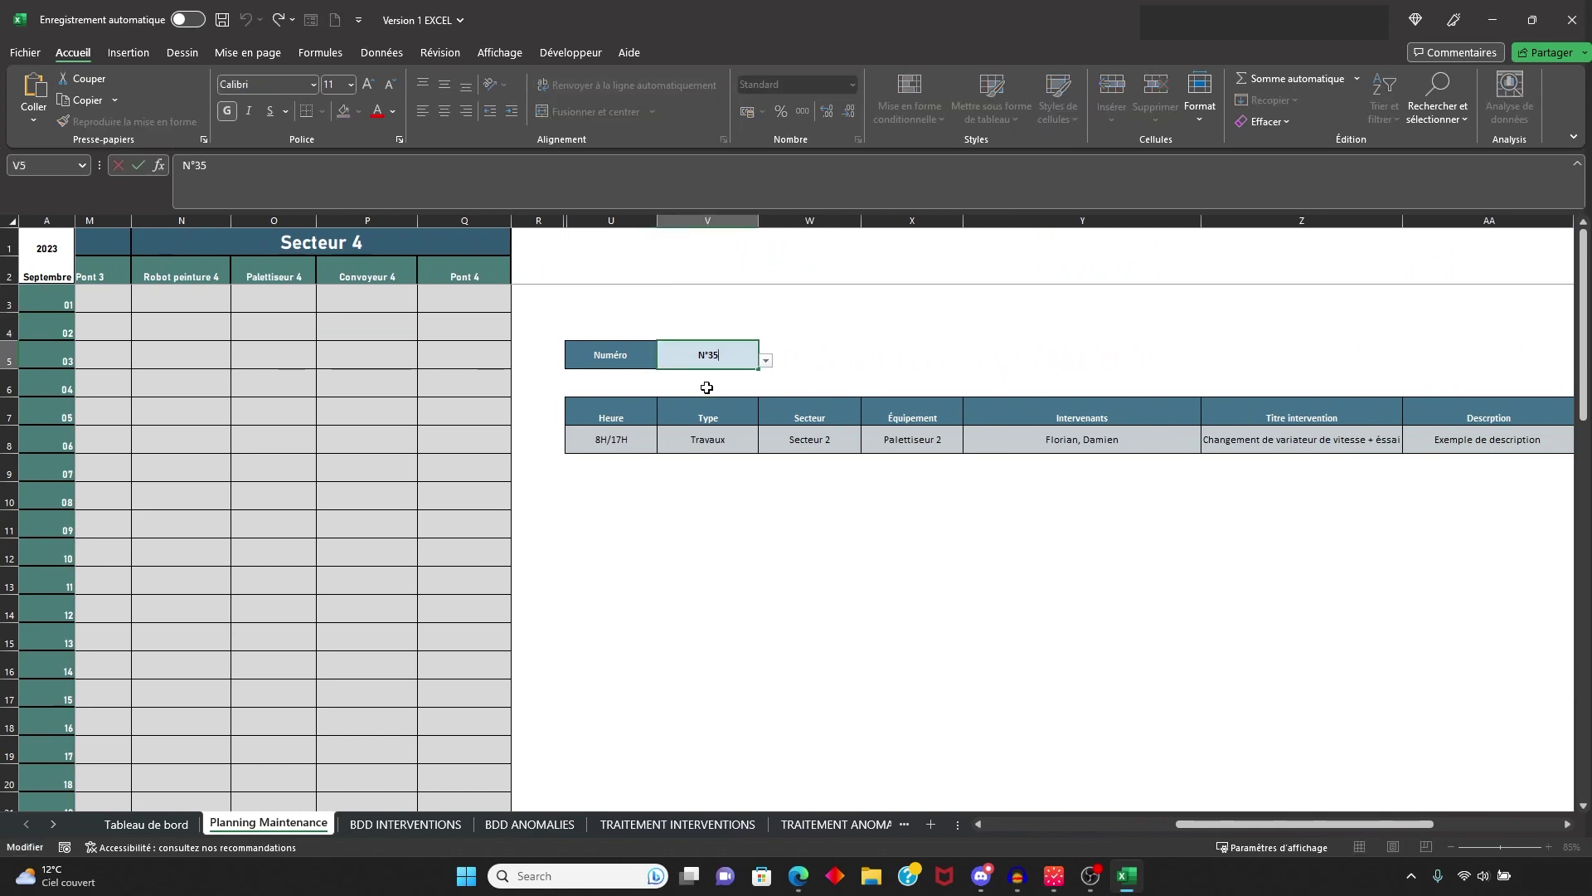
key(BackSpace)
text(01)
key(Return)
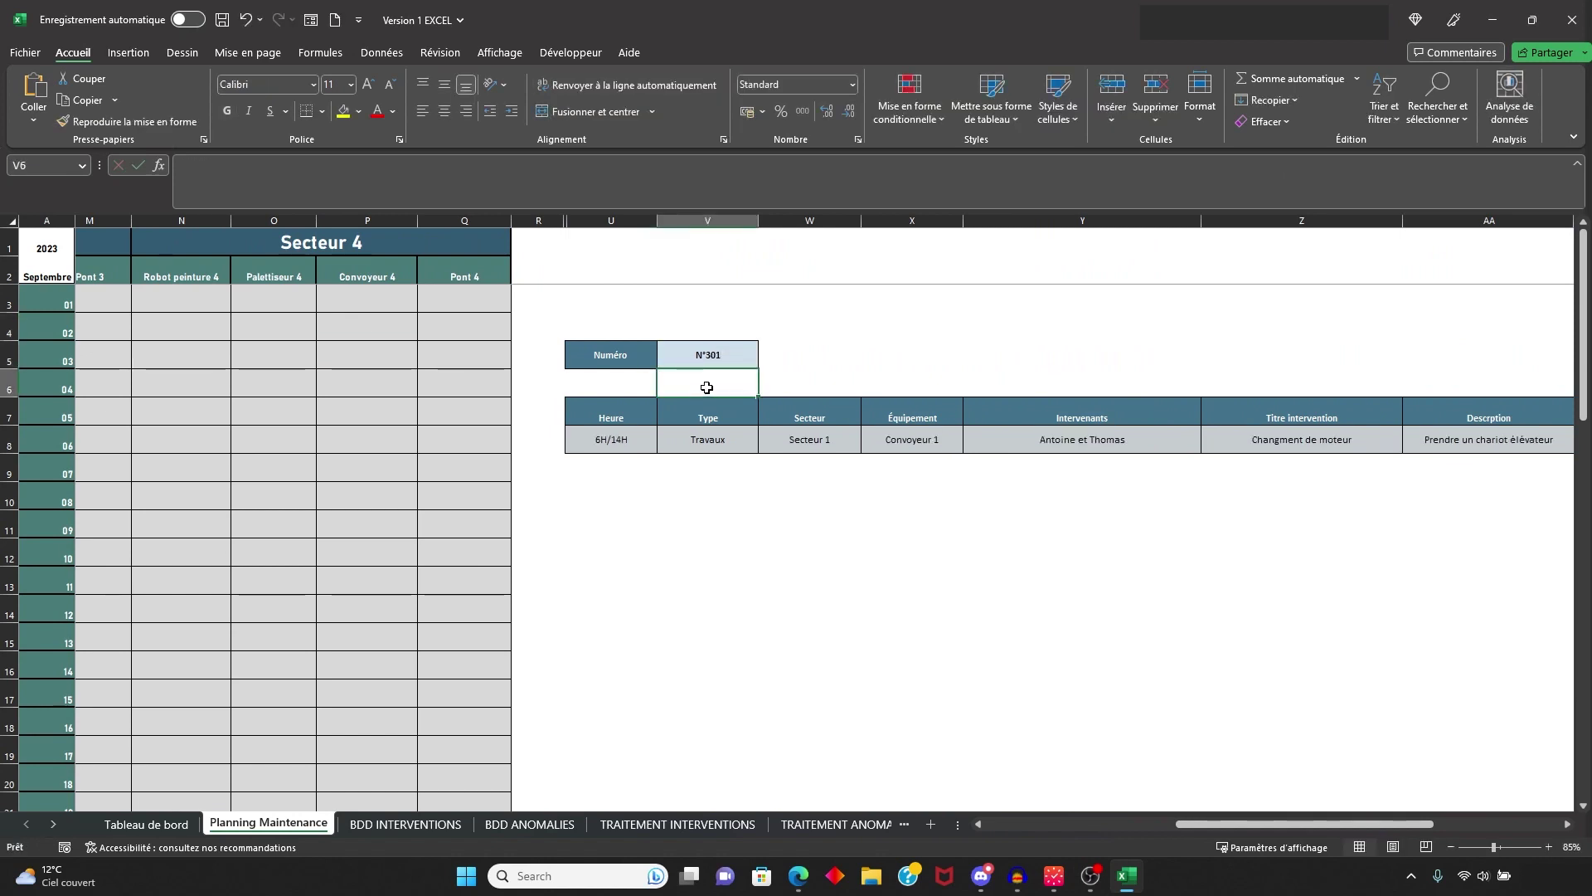
Step: Review the looked-up details of intervention N°301 through to its title and description, and return to the planning grid
click(735, 452)
click(764, 438)
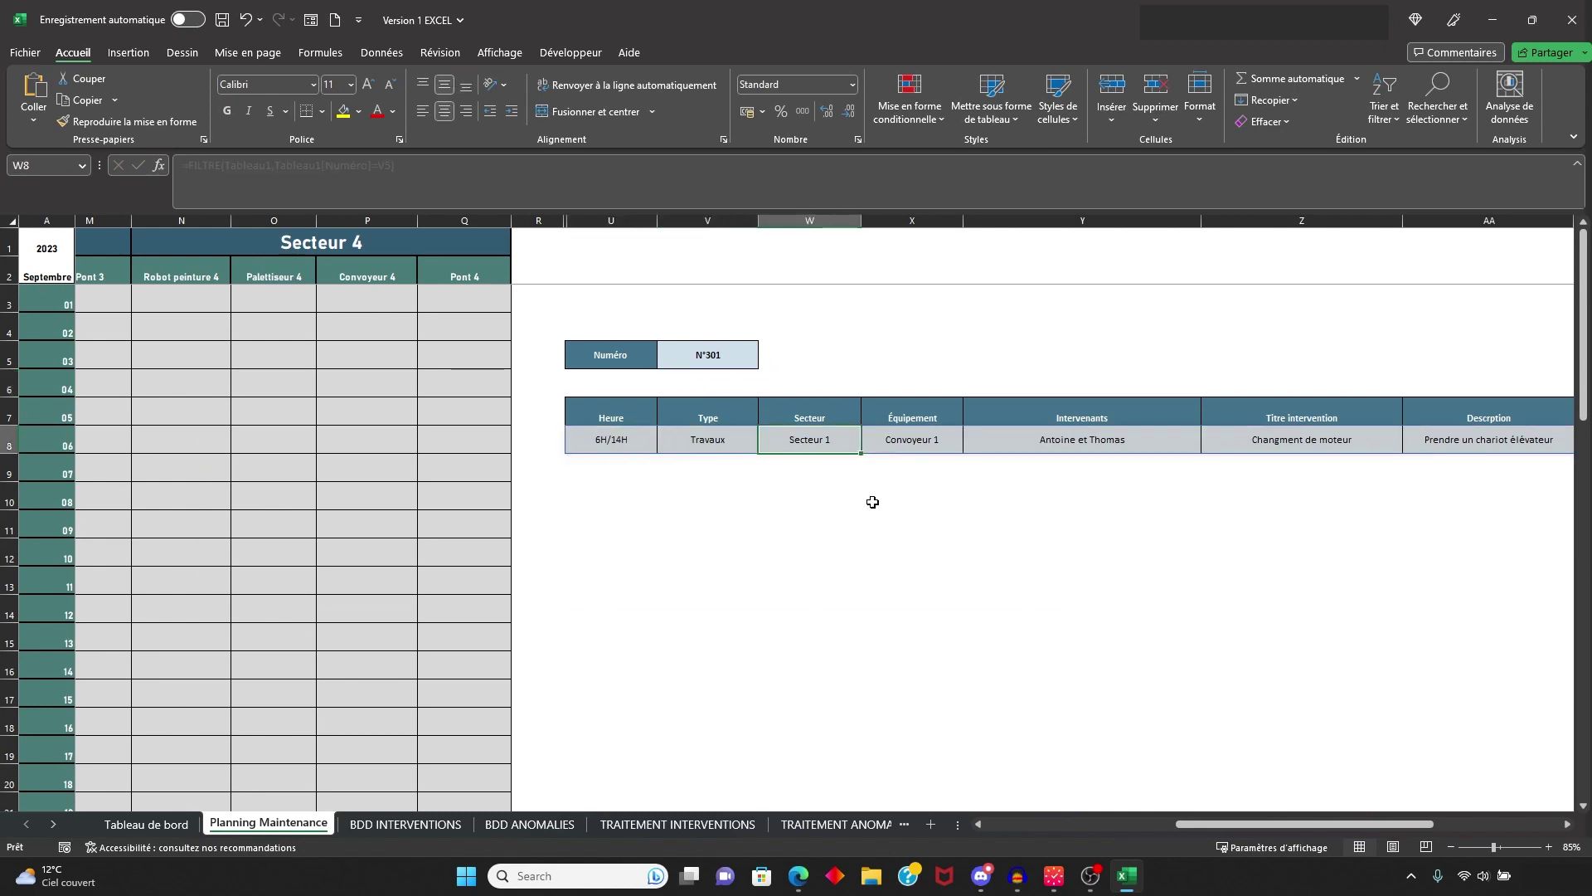
drag(1269, 824, 1324, 823)
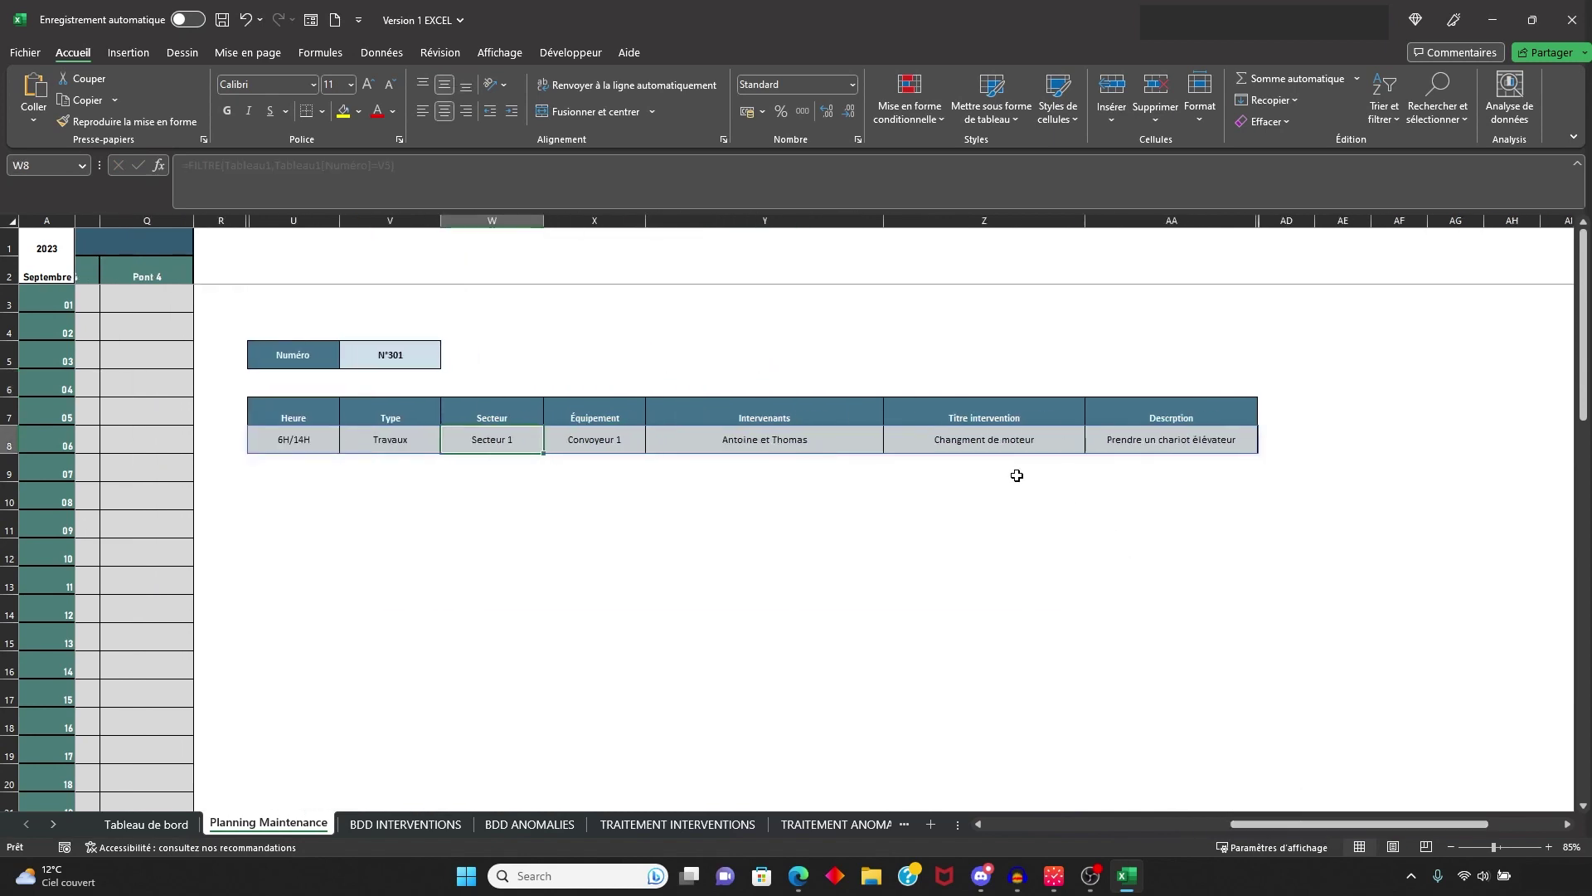
click(989, 442)
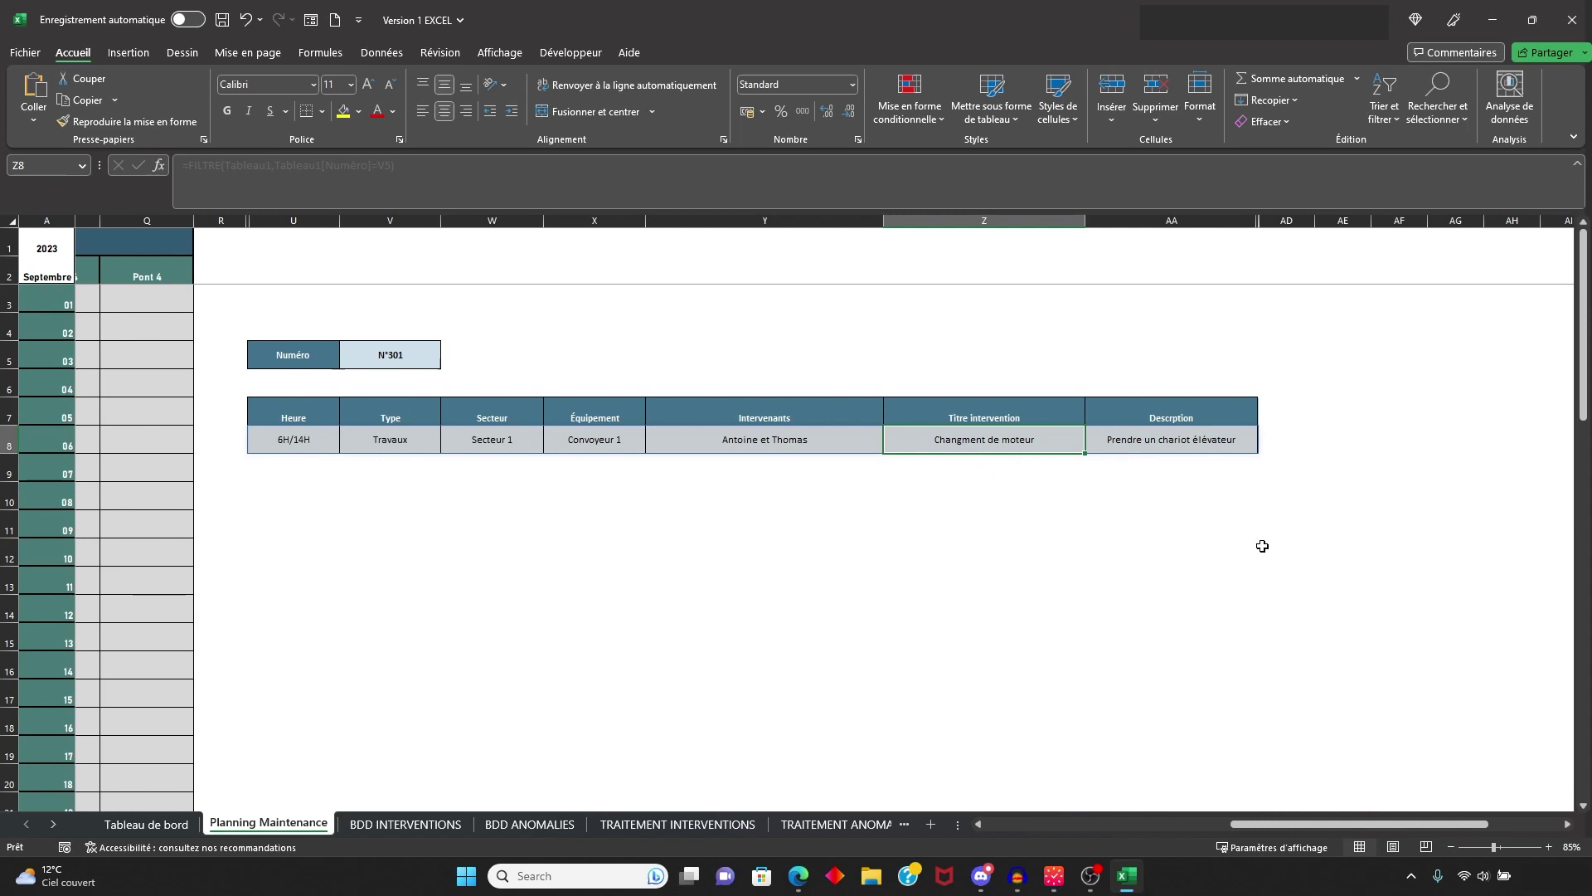
click(1192, 460)
click(1070, 643)
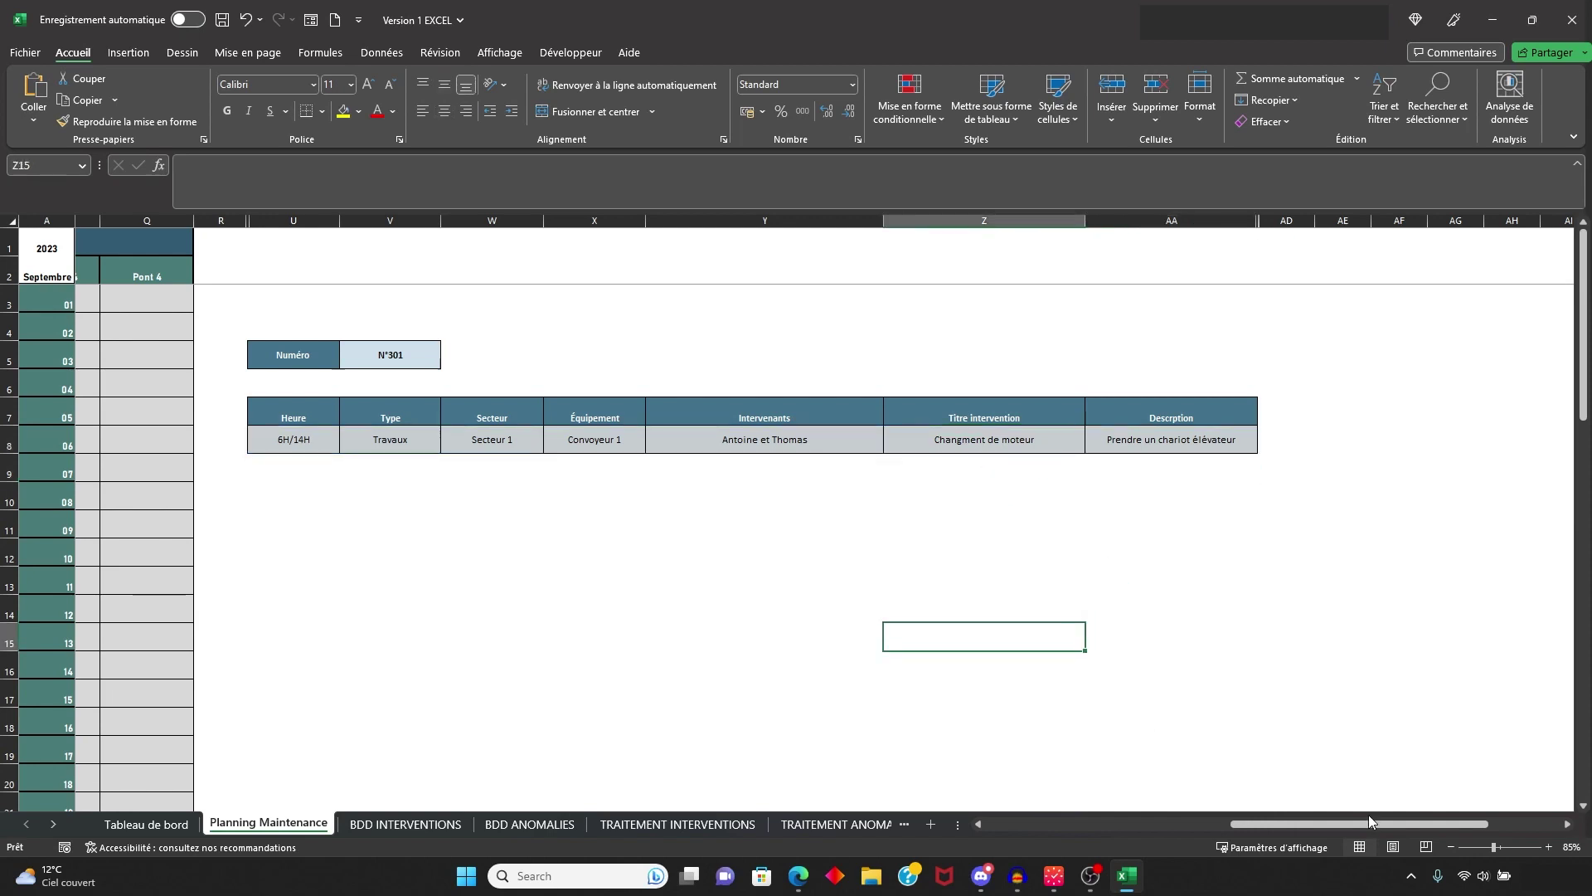
drag(1366, 823, 1072, 841)
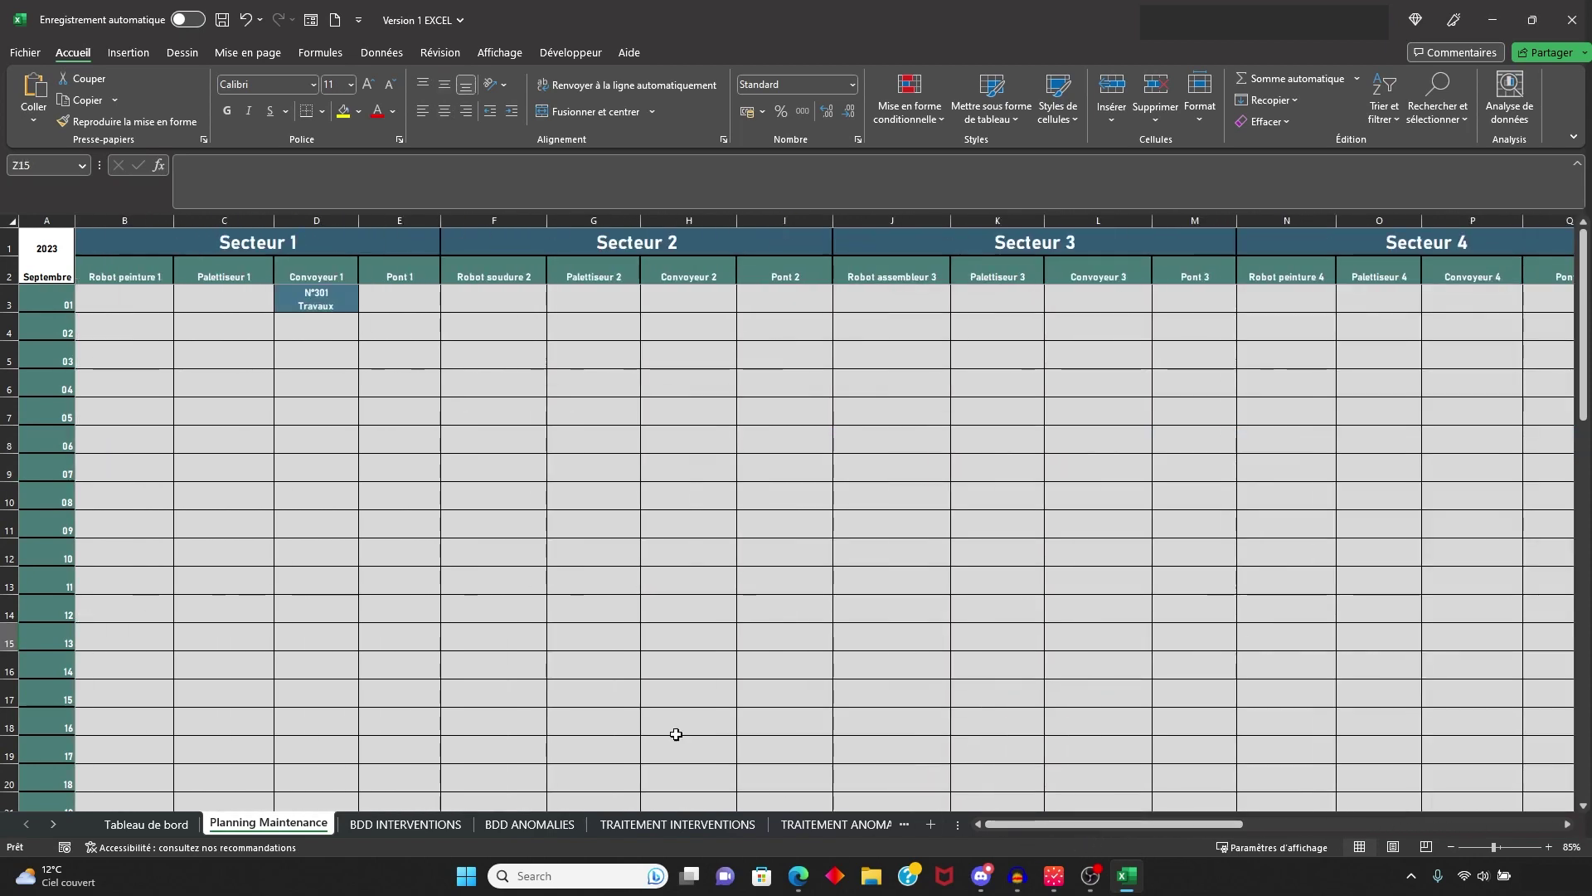
click(647, 670)
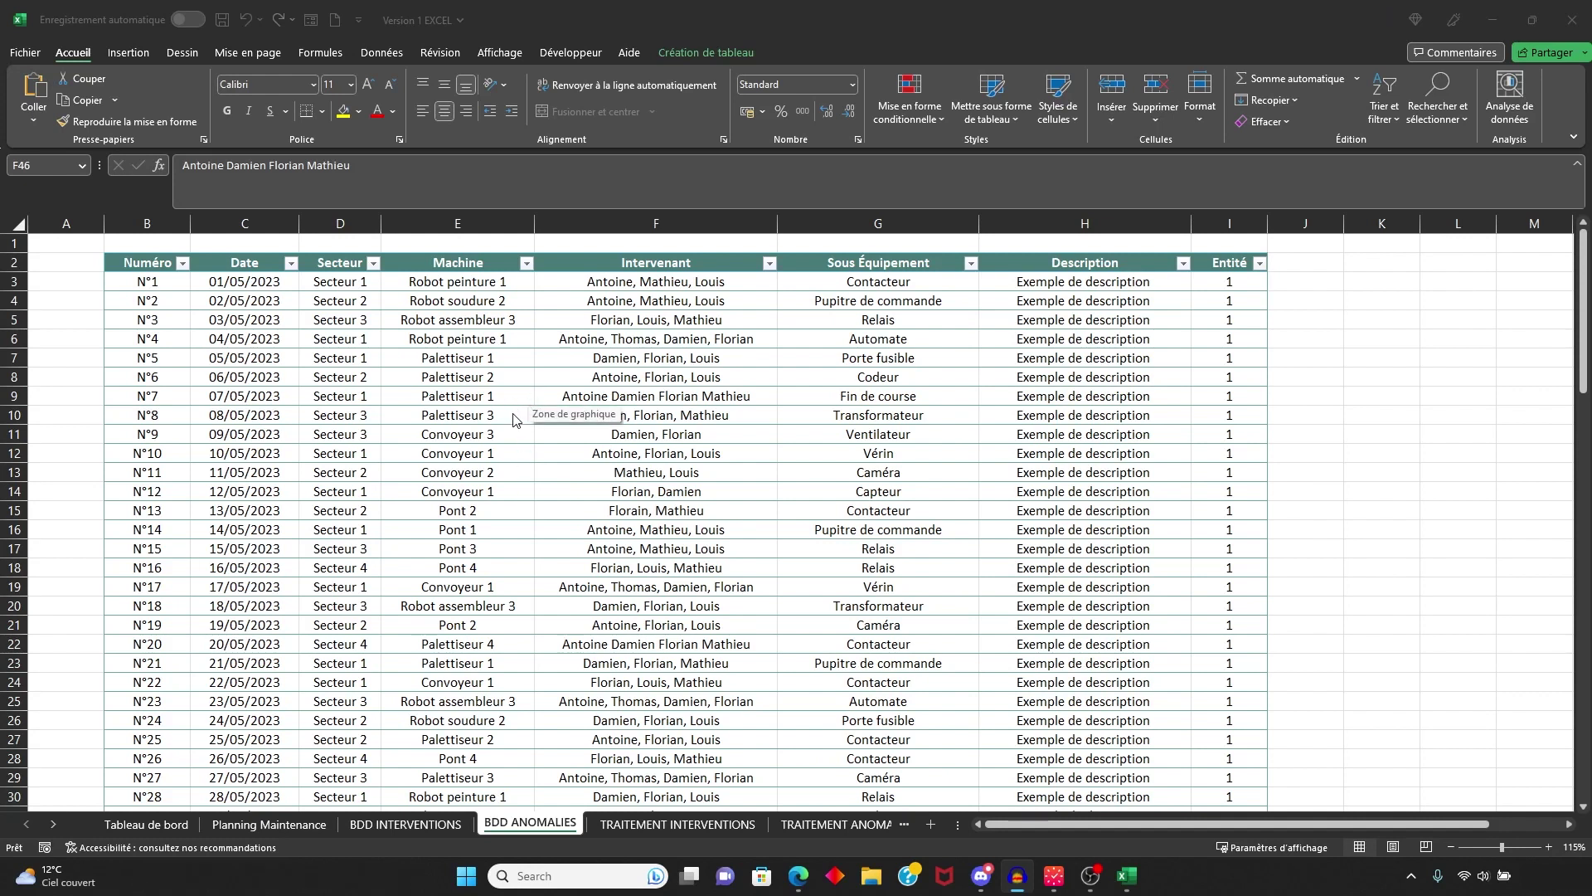
Step: Open the data entry form for the table on the BDD ANOMALIES sheet and start a new record
click(574, 485)
click(383, 463)
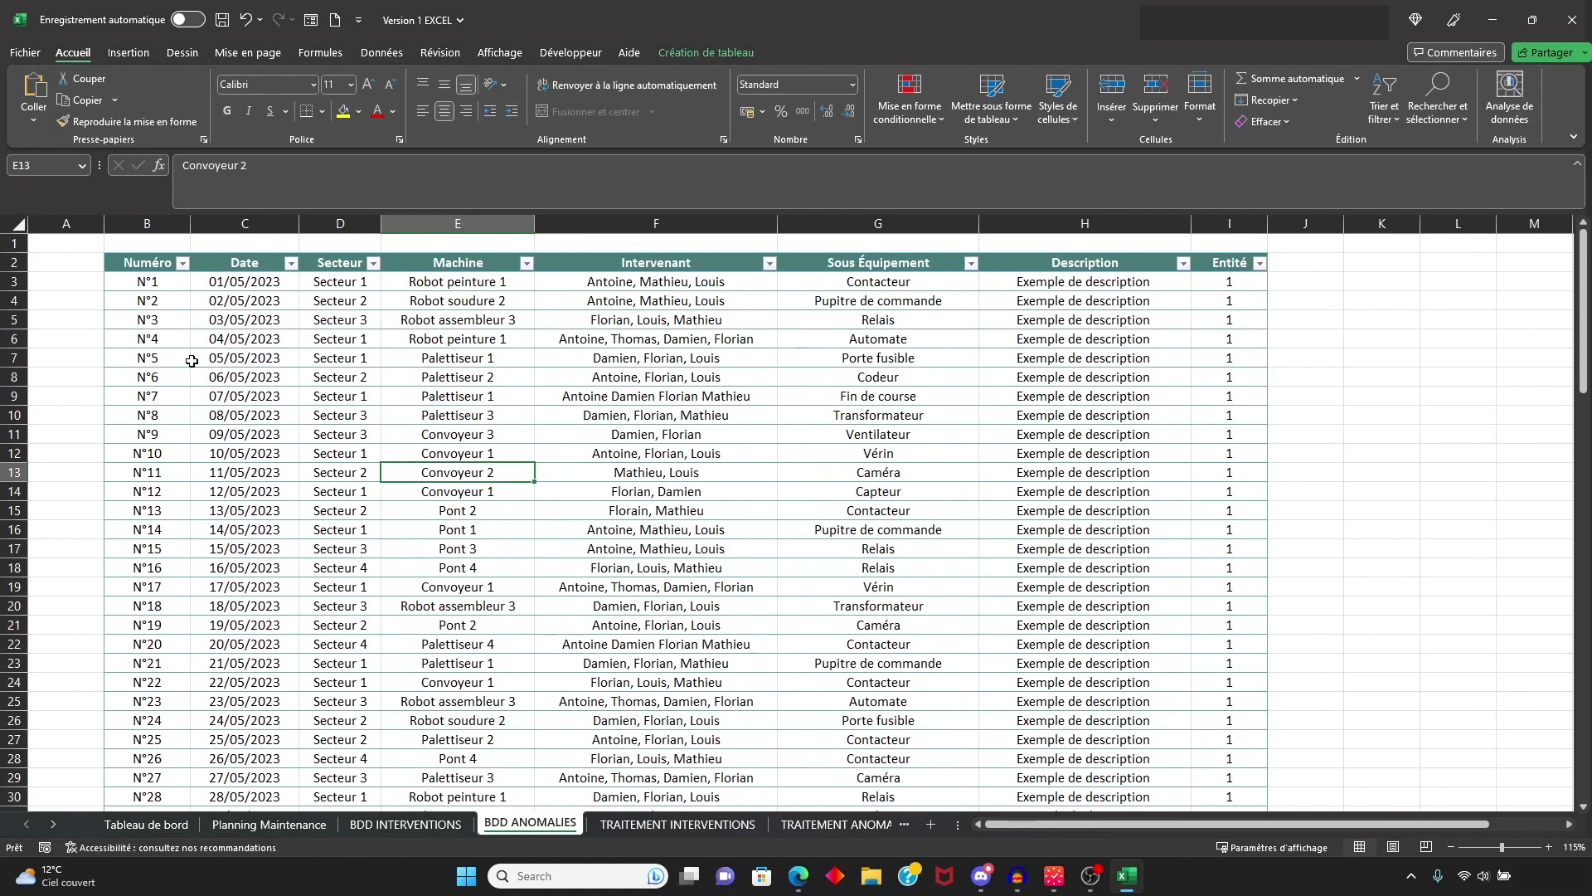
click(311, 20)
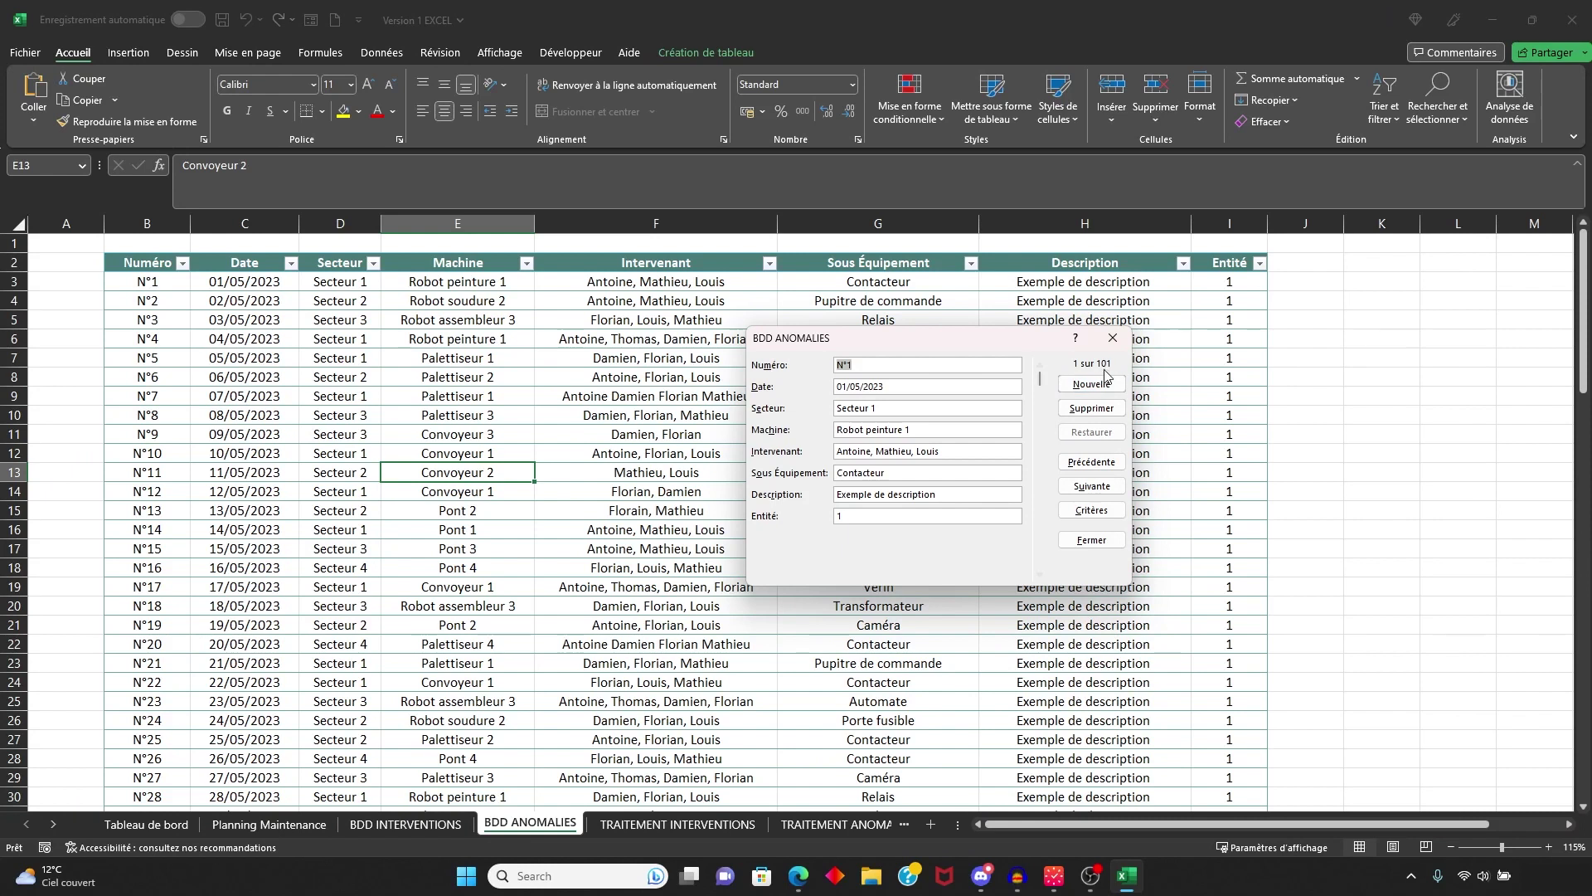
click(927, 368)
text(02)
click(1078, 383)
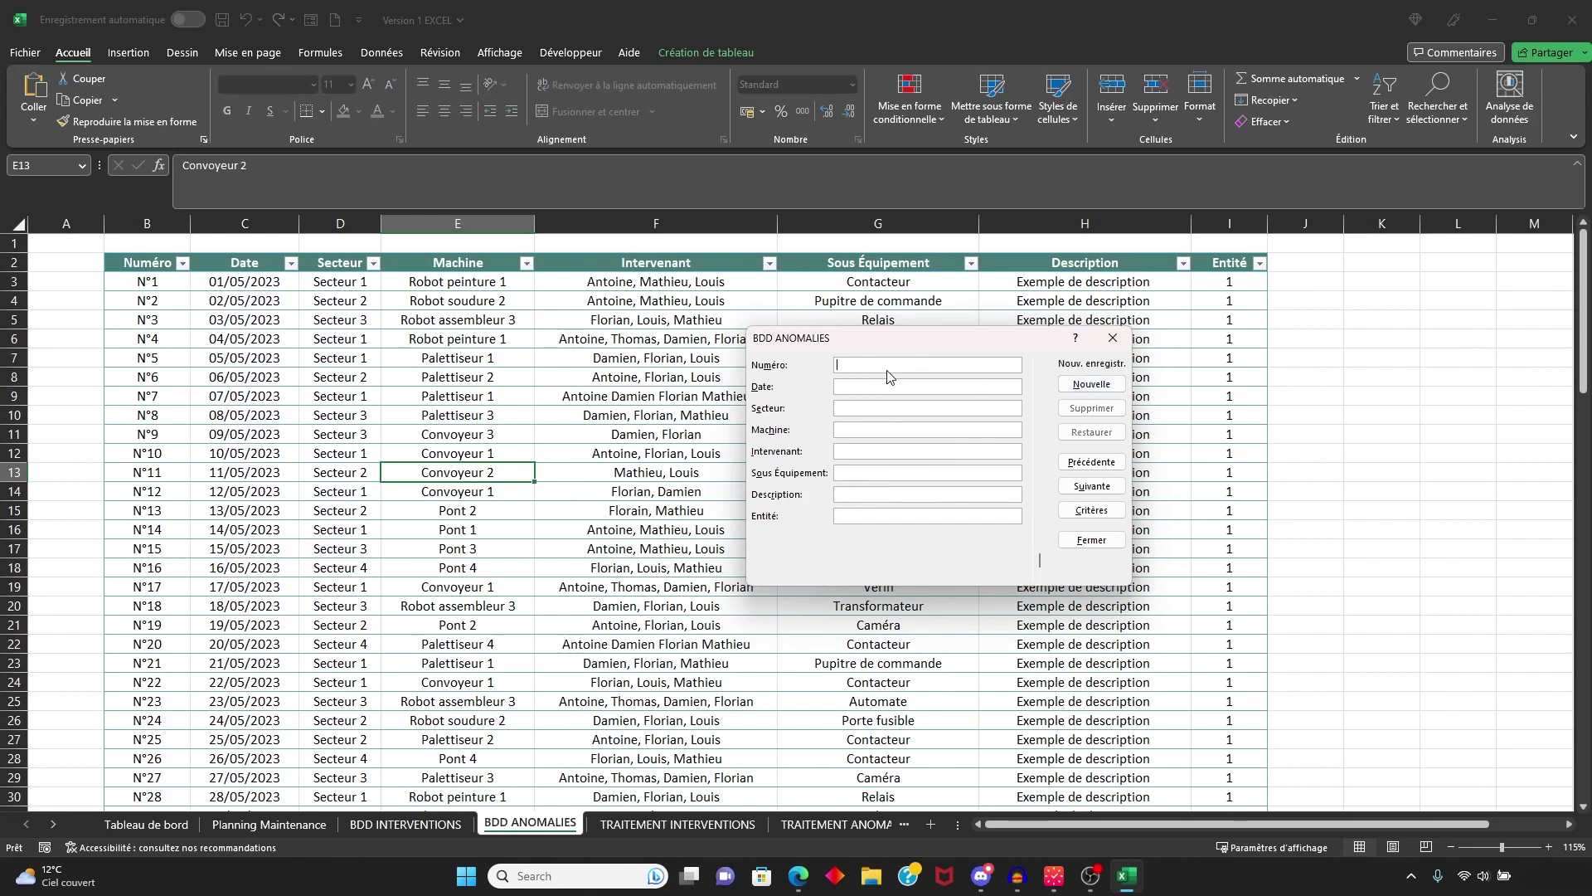
Step: Add anomaly N°102: 10/10/2023, Secteur 2, Pont 2, the technicians' names, Sous Équipement "Moteur", description "Casse", Entité 1
text(N°)
text(102)
click(899, 408)
text(Secteur 2)
click(892, 426)
text(Pont 2)
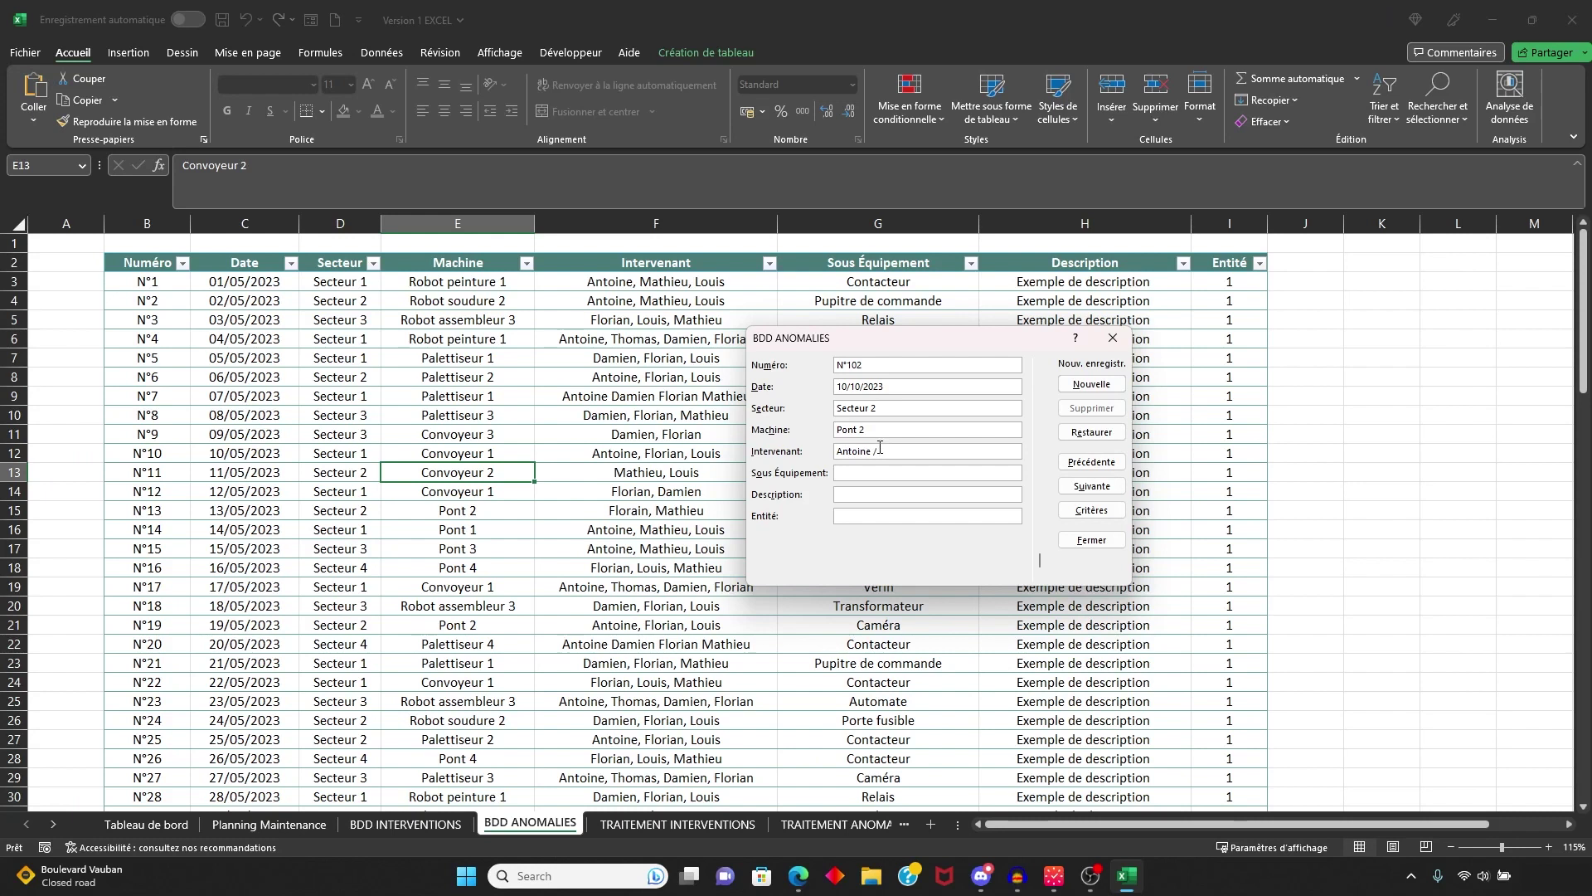
click(880, 446)
text(Antoine / Thomas)
text(Moteur)
click(1091, 384)
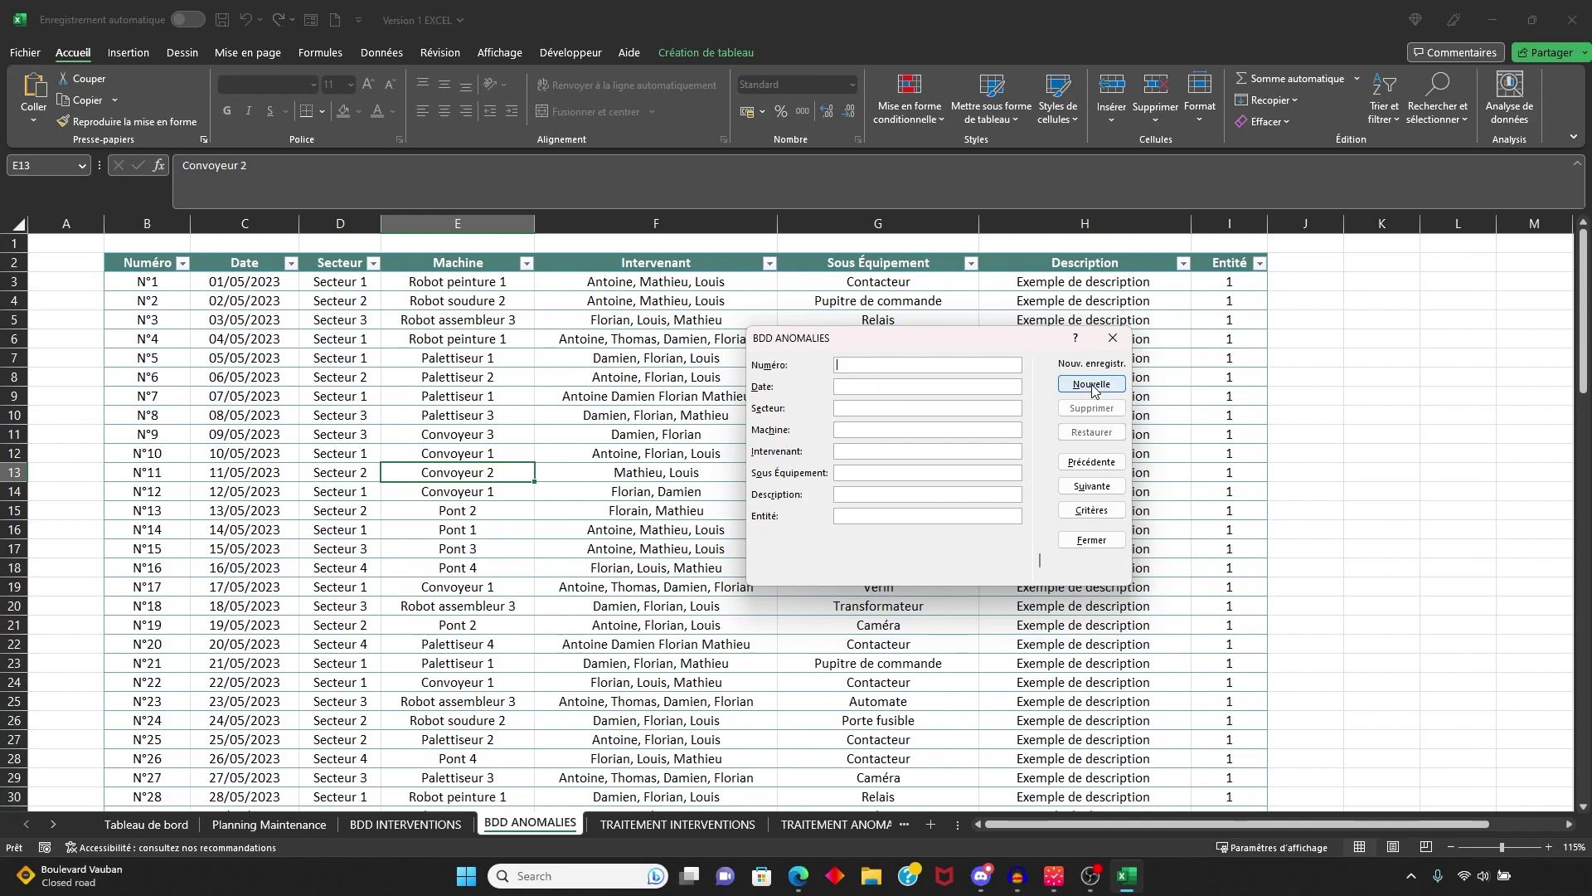
click(1112, 338)
Step: Locate the new anomaly N°102 at the end of the anomalies table and check its fields from Numéro to Description
scroll(460, 458, down, 20)
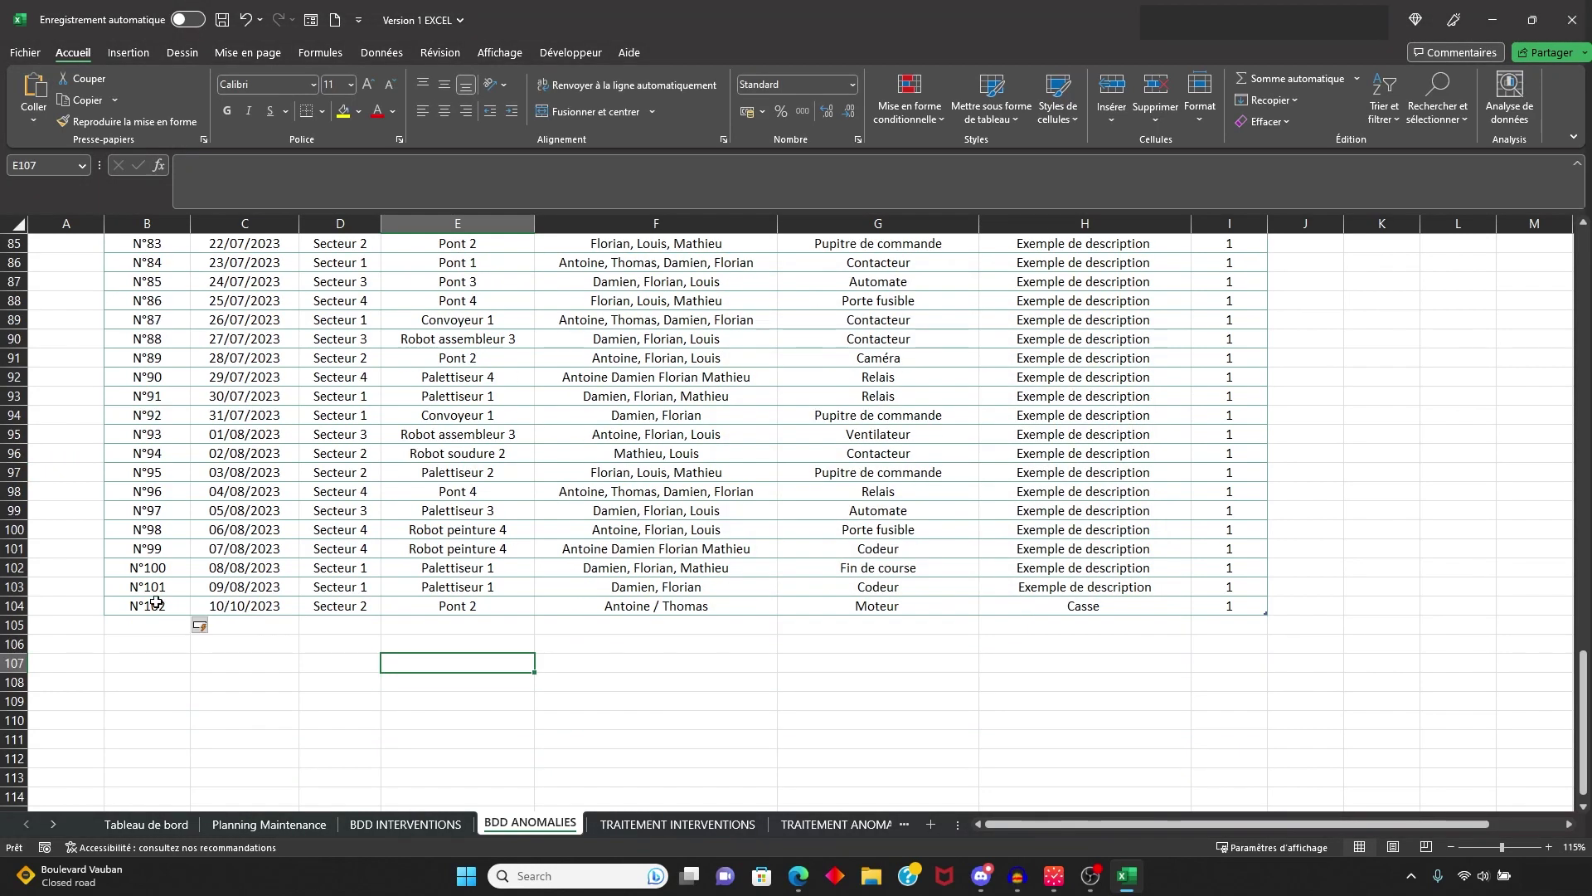
drag(136, 605, 1026, 604)
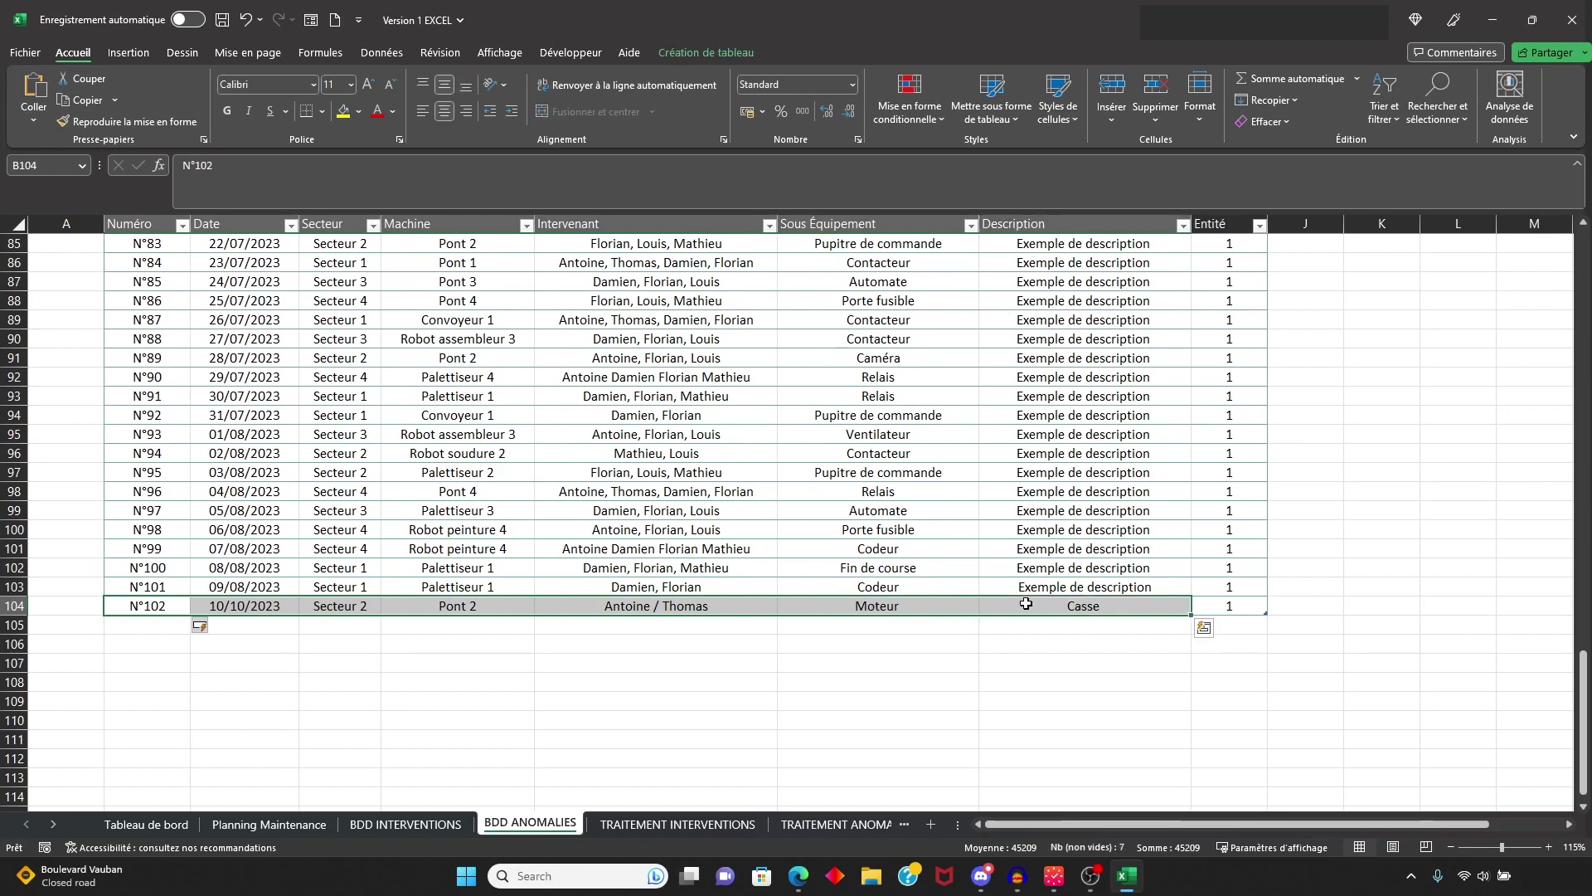
scroll(643, 579, up, 7)
Step: Refresh the pivot data of the Tableau de bord charts and check the Description slicer
click(146, 823)
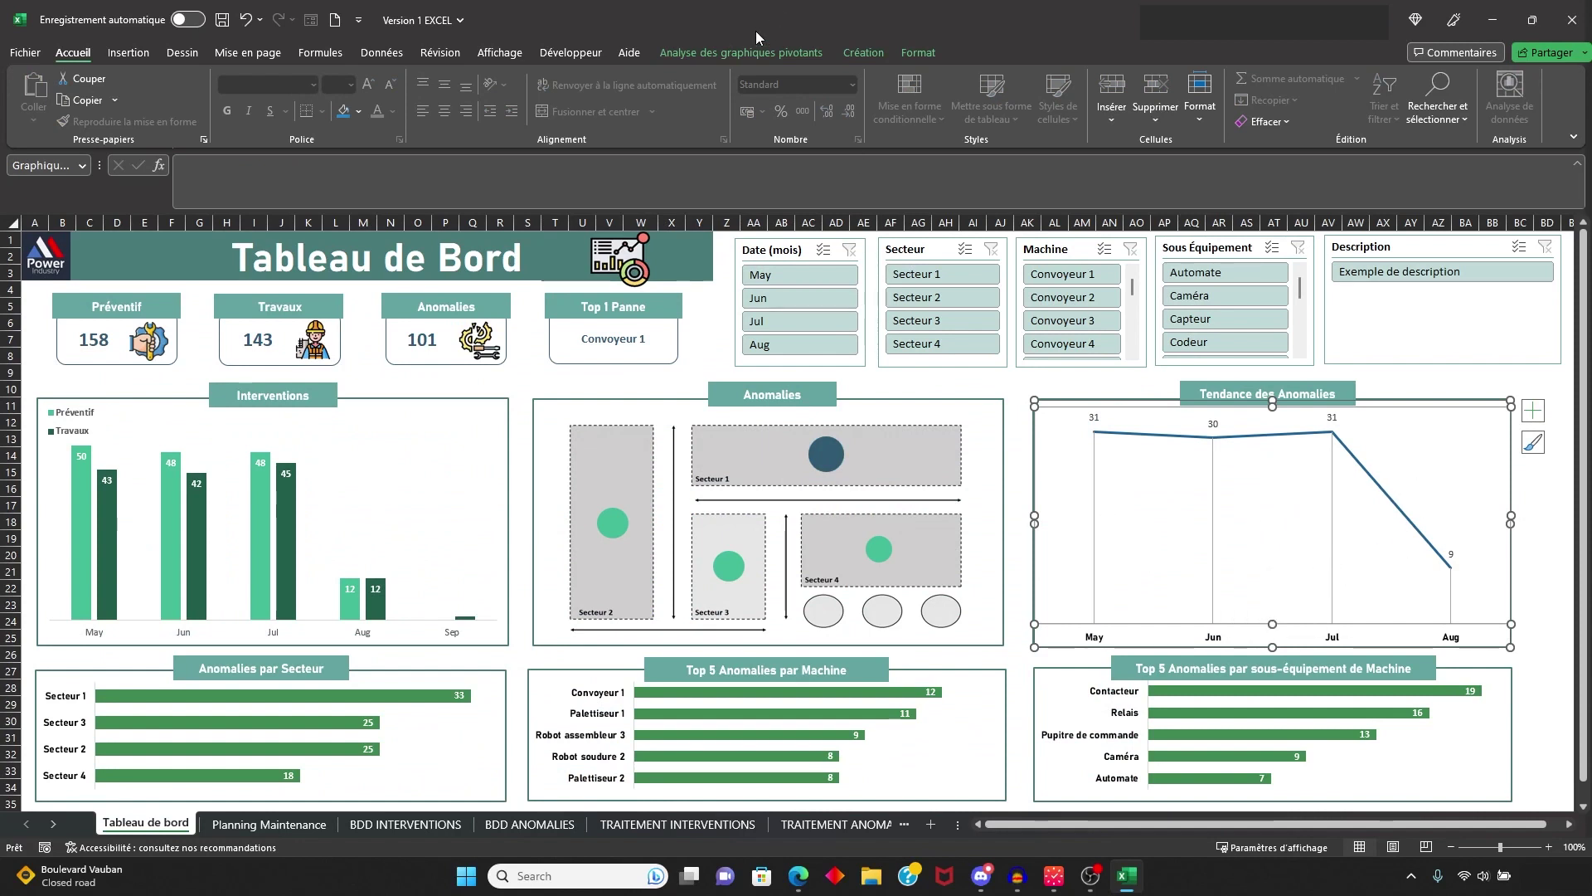
click(741, 50)
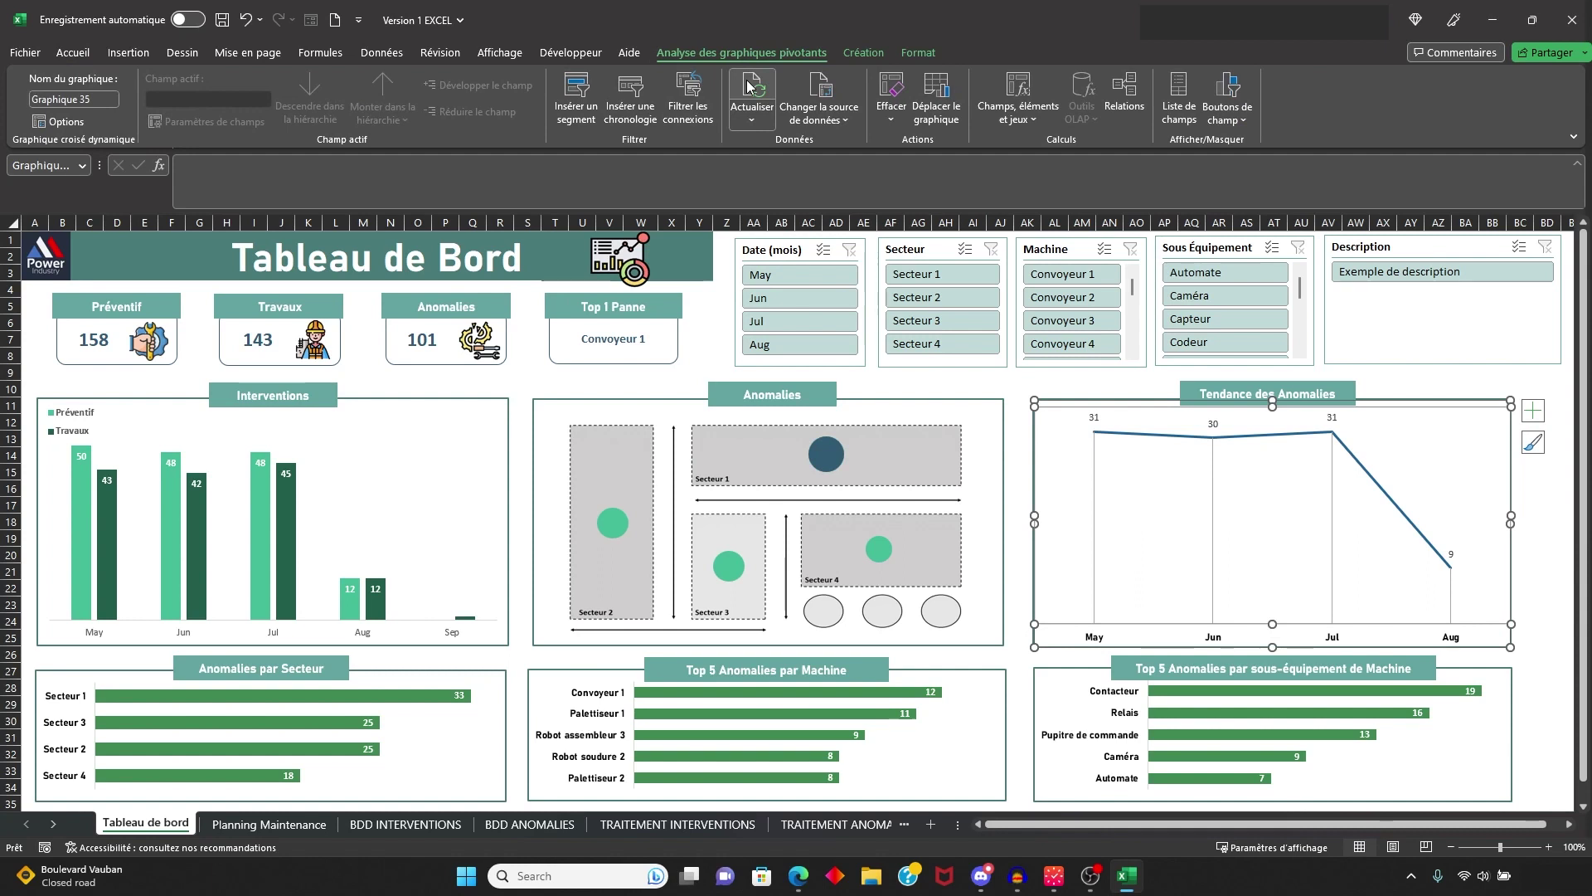
click(749, 86)
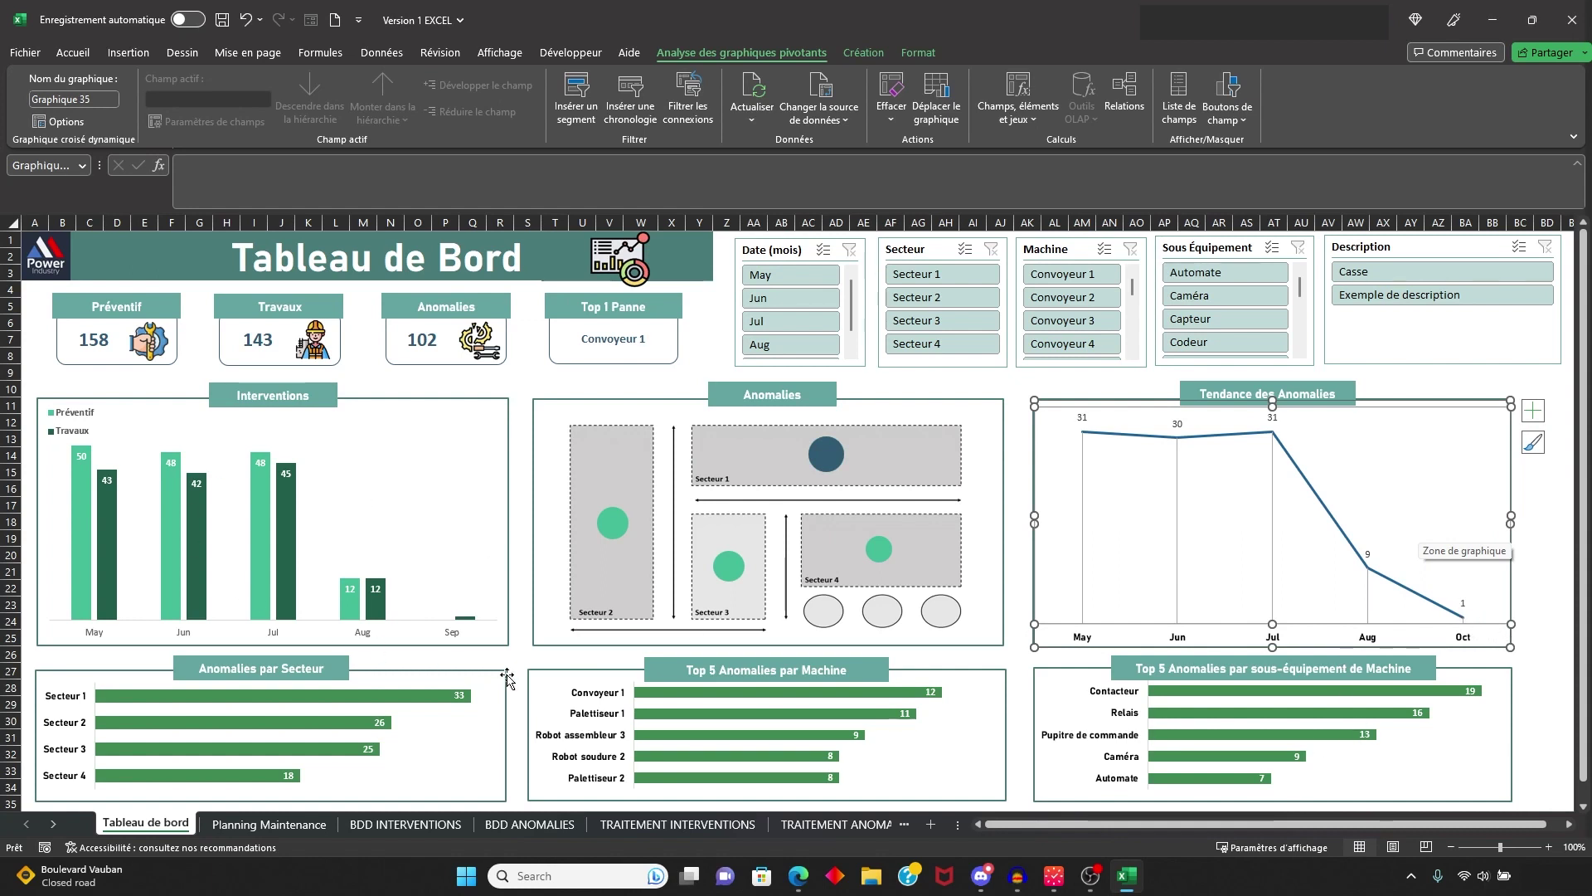
click(1433, 357)
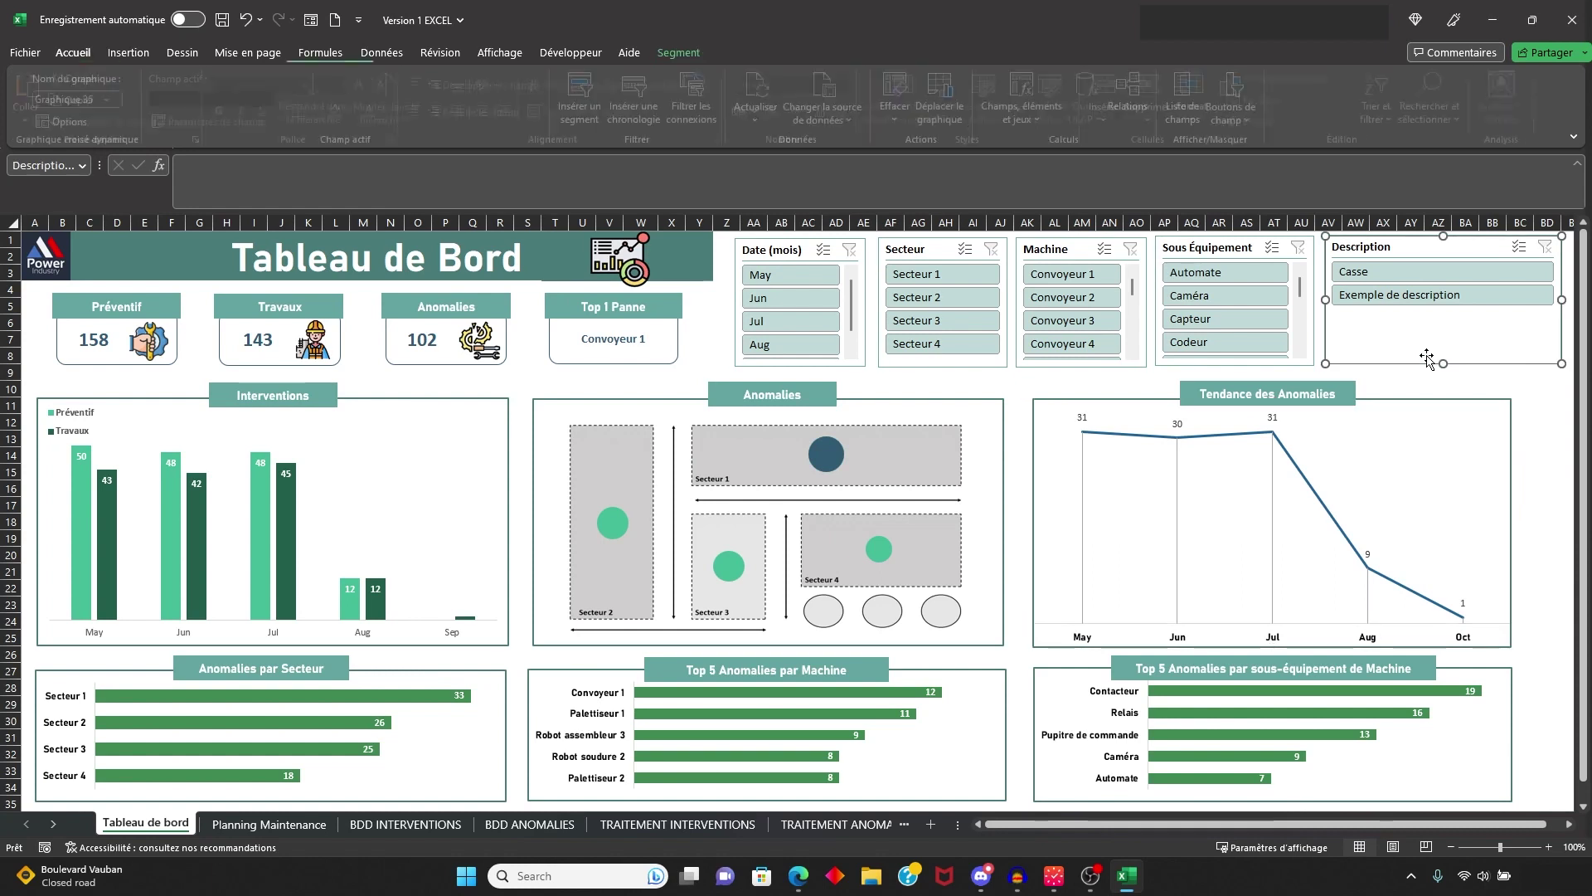
click(1526, 391)
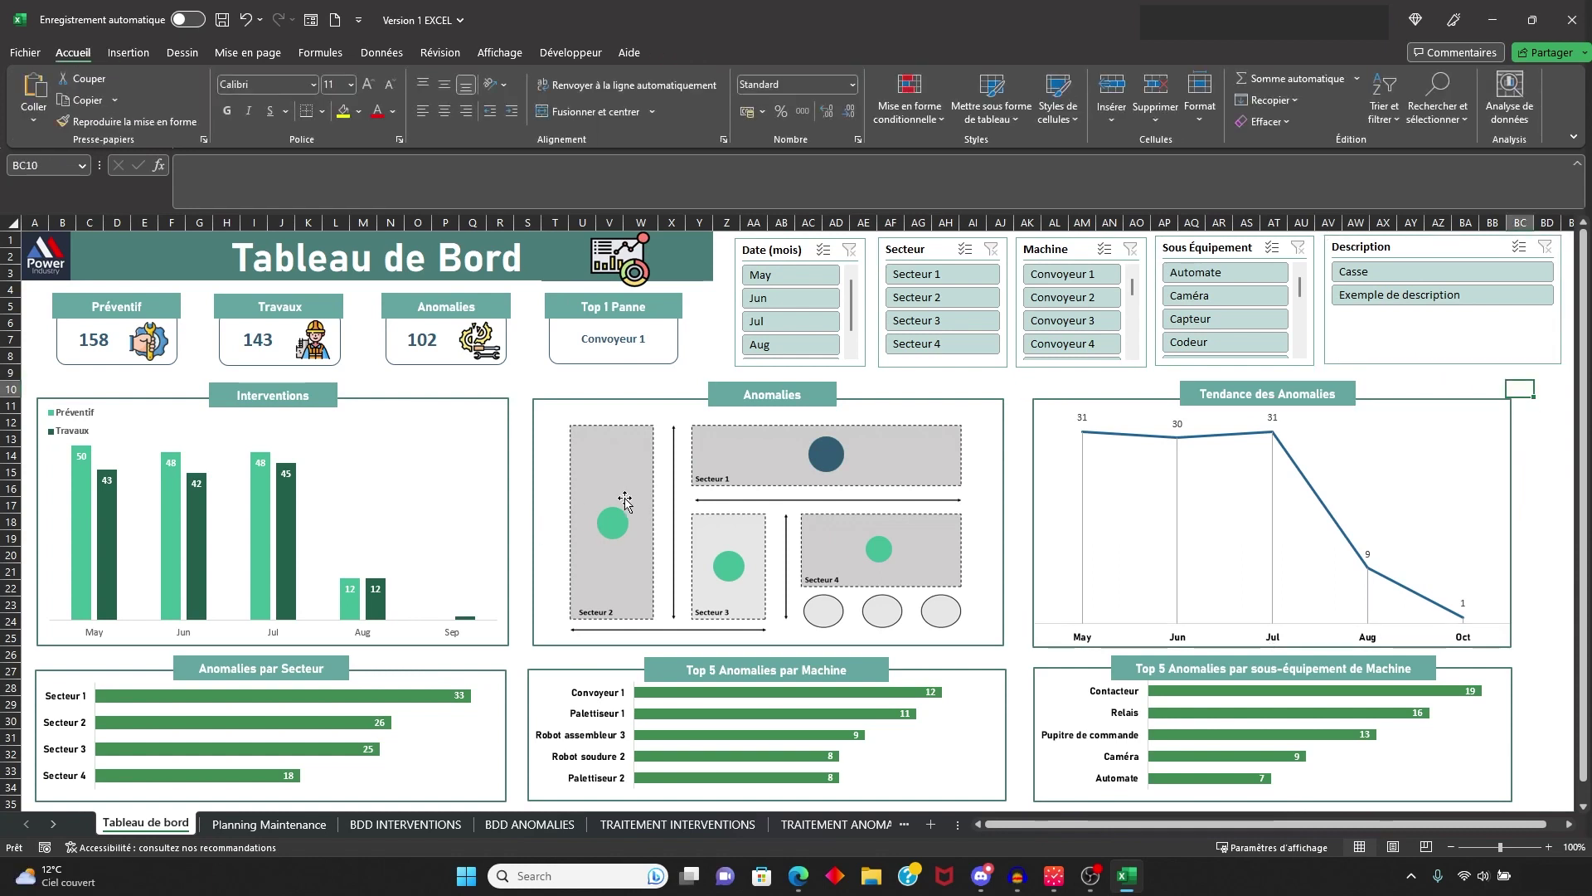